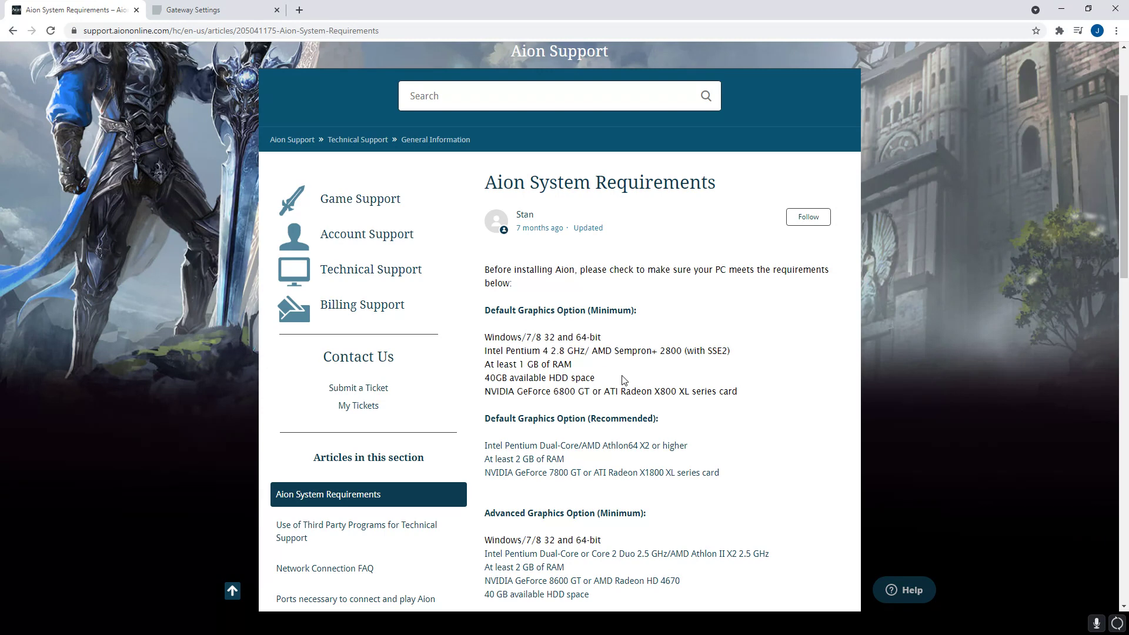
# - Highlight the five minimum-requirements lines in the Aion System Requirements article
pyautogui.scroll(-2, 643, 331)
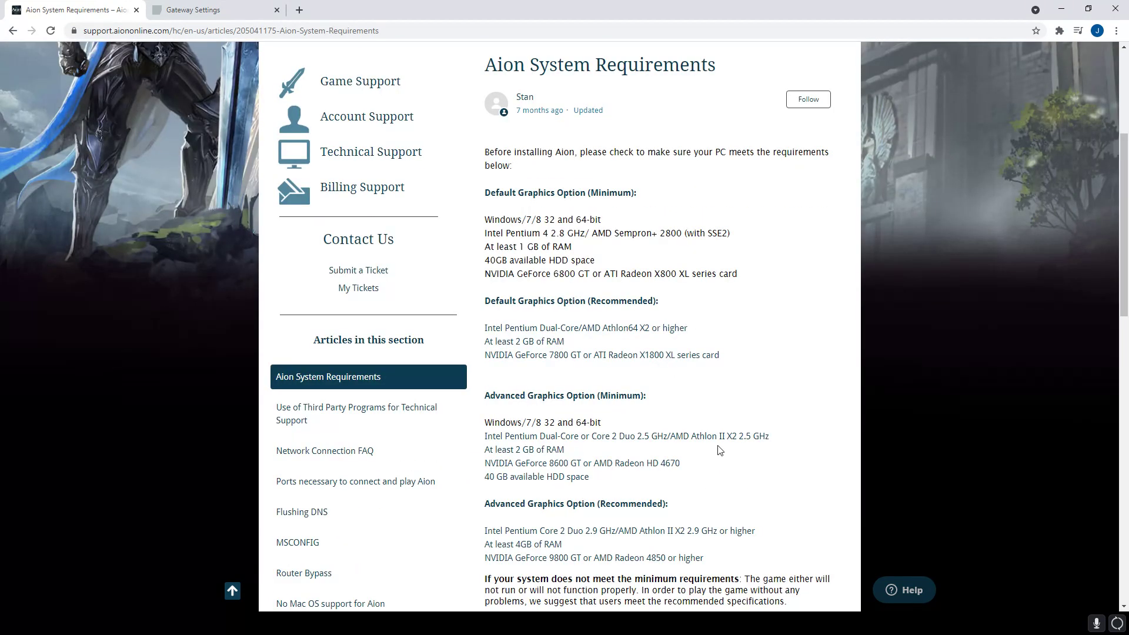
pyautogui.scroll(2, 721, 447)
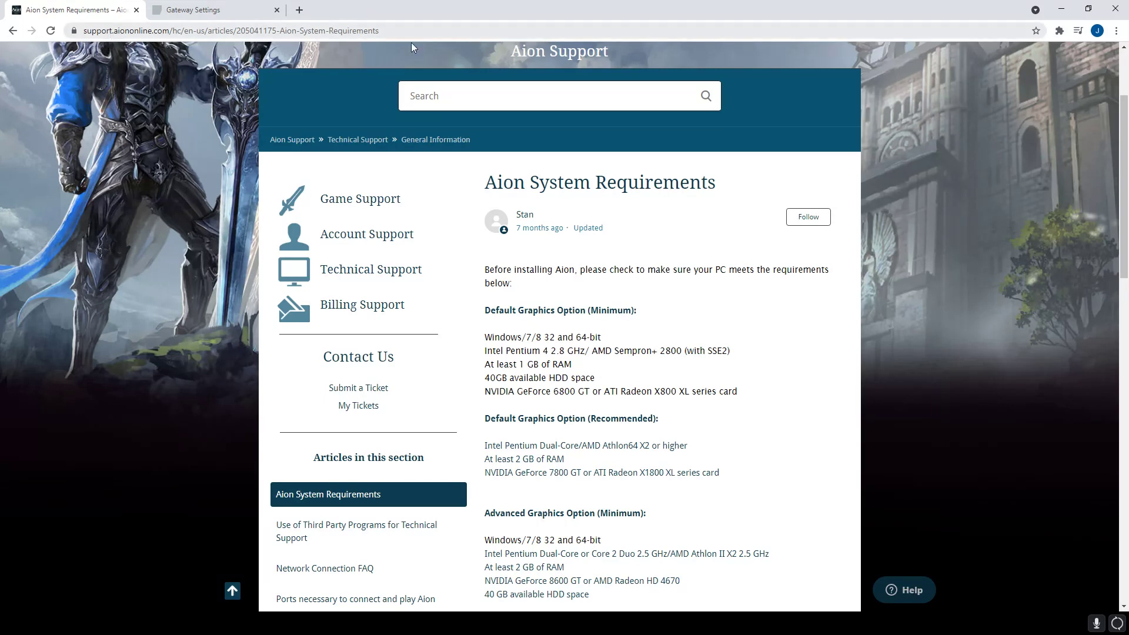
pyautogui.scroll(-1, 696, 410)
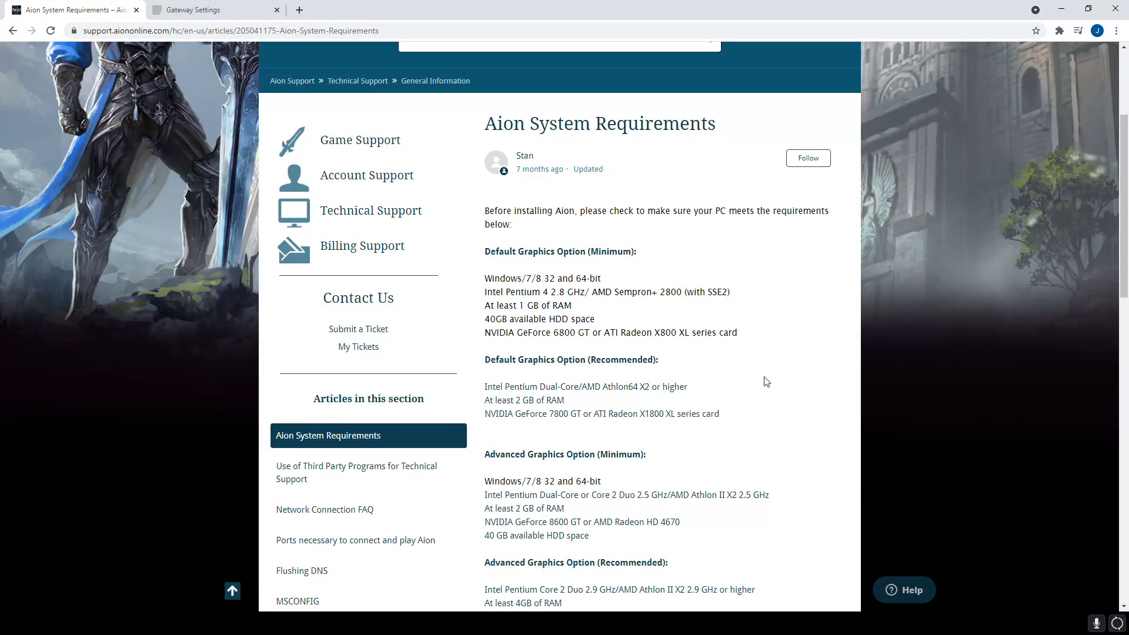
pyautogui.scroll(-2, 763, 379)
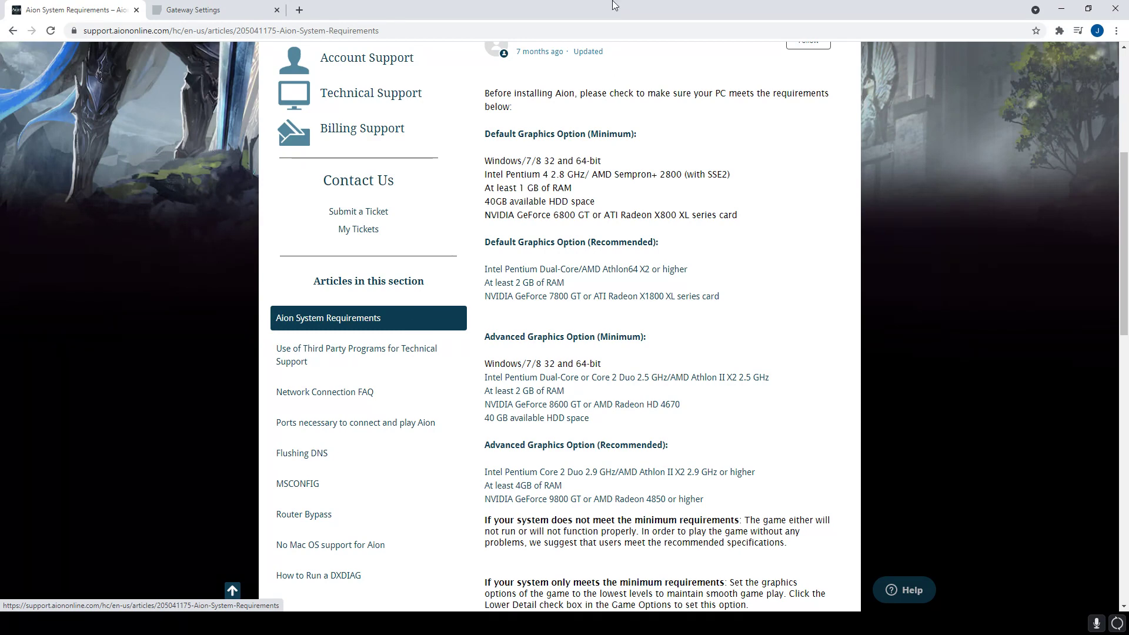
pyautogui.scroll(3, 595, 315)
pyautogui.scroll(-2, 595, 315)
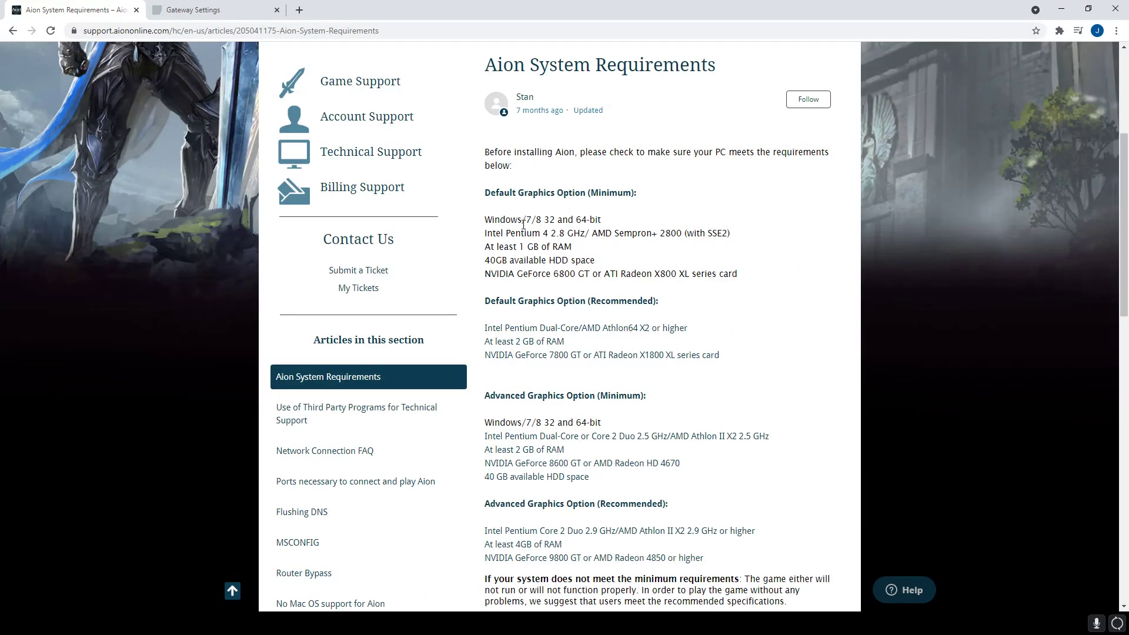
pyautogui.moveTo(483, 218); pyautogui.dragTo(764, 282)
pyautogui.click(669, 263)
pyautogui.moveTo(484, 219); pyautogui.dragTo(784, 295)
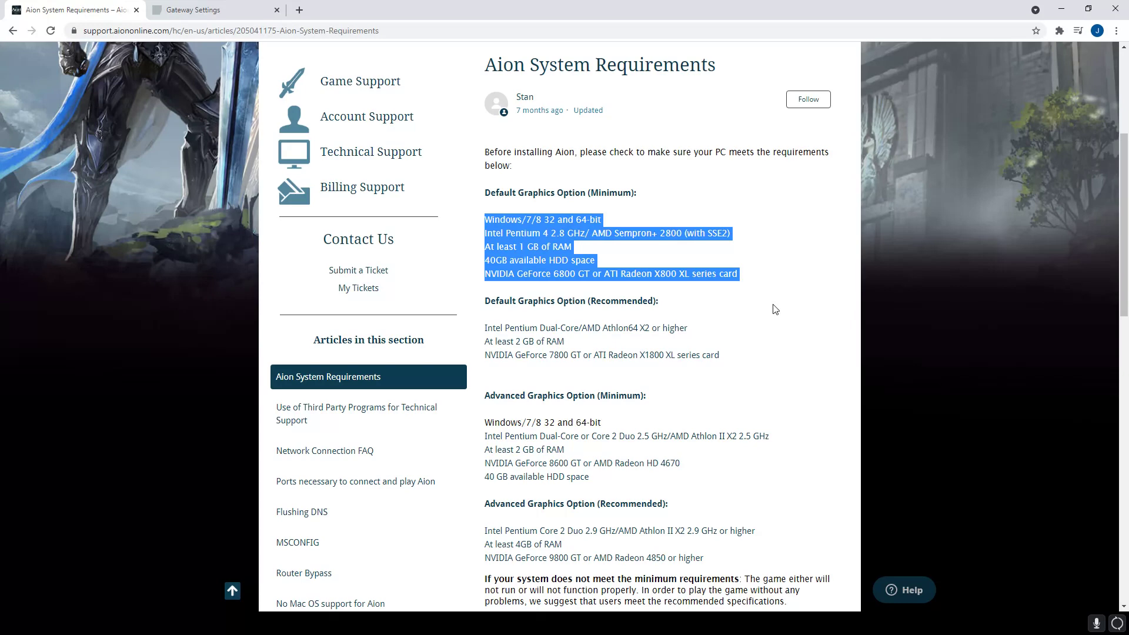
pyautogui.scroll(2, 597, 383)
pyautogui.scroll(-2, 598, 383)
# - Clear that selection and highlight only the 'At least 1 GB of RAM' line
pyautogui.click(515, 247)
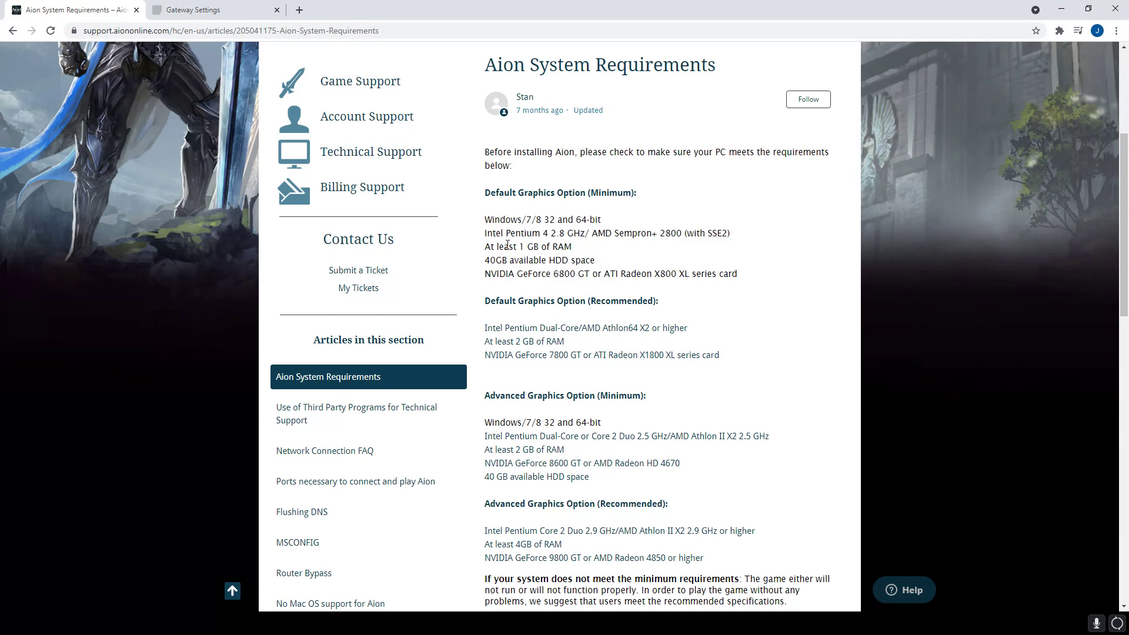
pyautogui.moveTo(503, 247); pyautogui.dragTo(629, 252)
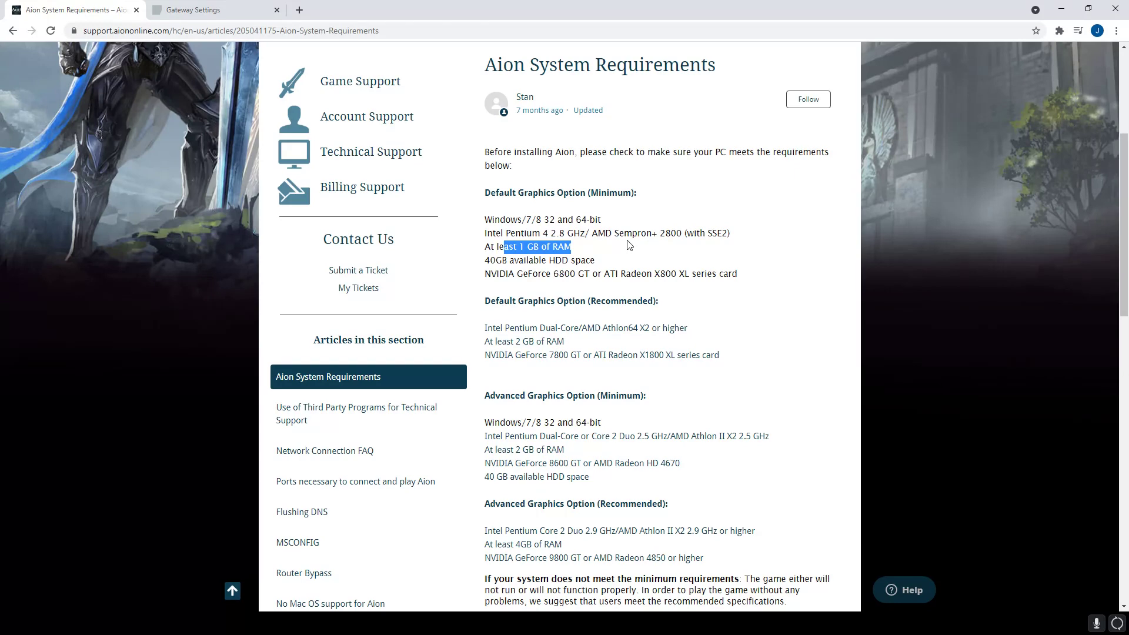
pyautogui.scroll(-1, 624, 317)
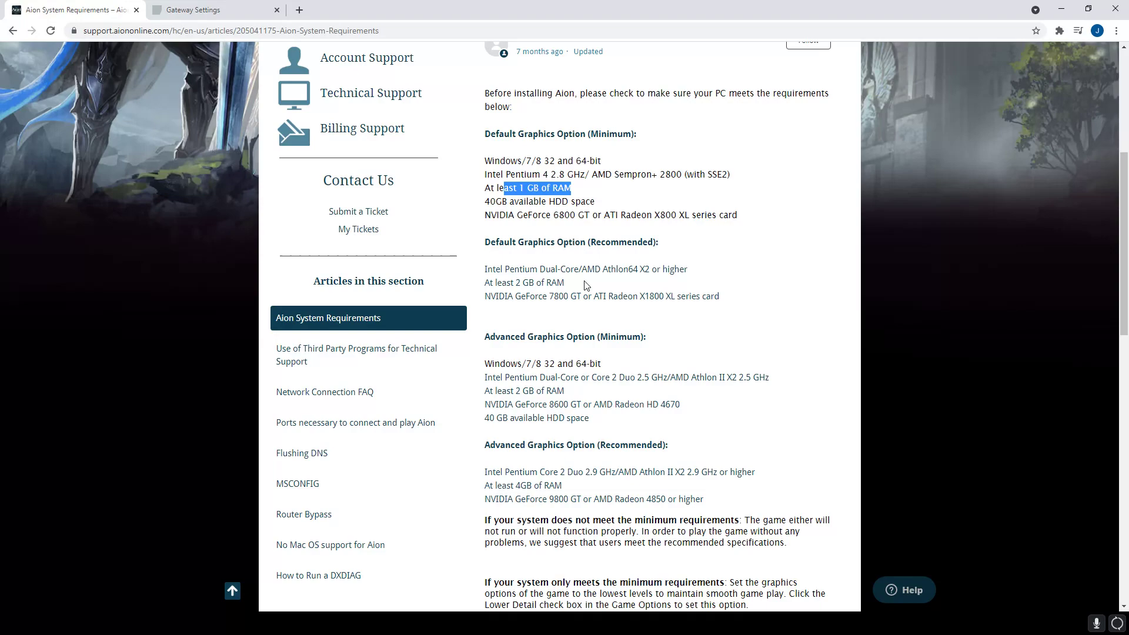
pyautogui.scroll(-1, 663, 320)
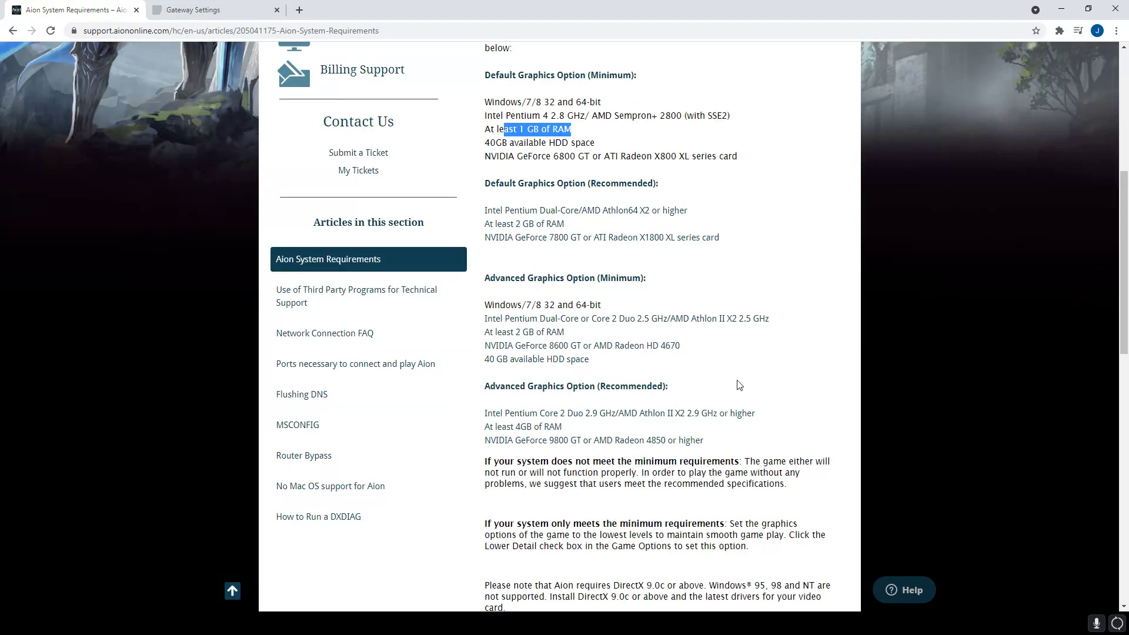
pyautogui.scroll(-2, 717, 406)
pyautogui.scroll(6, 660, 371)
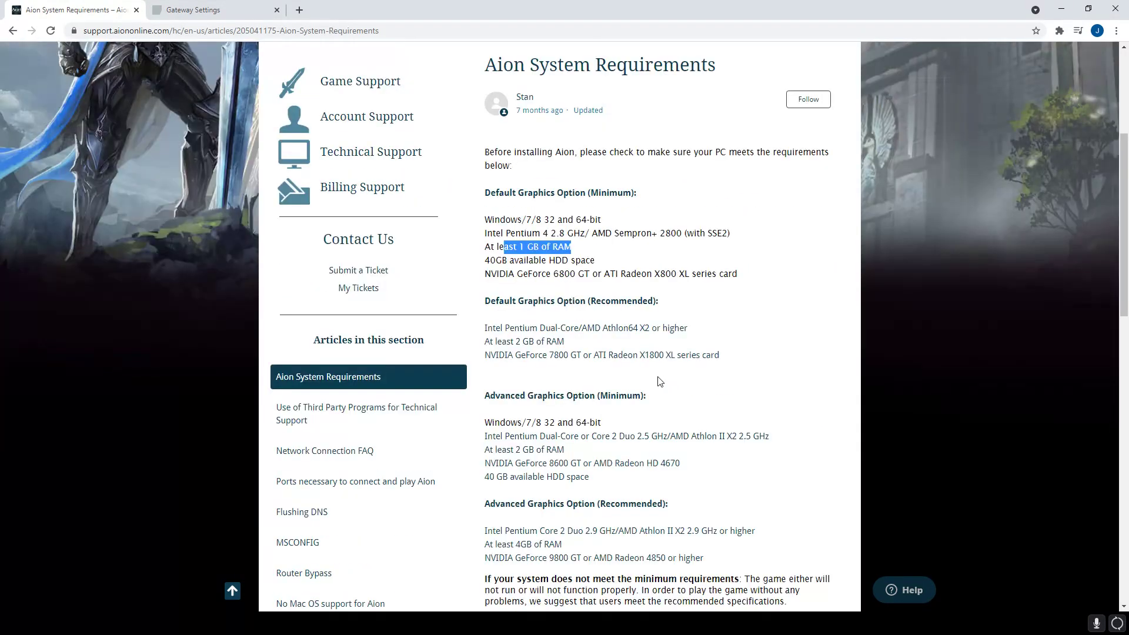
pyautogui.scroll(-2, 703, 324)
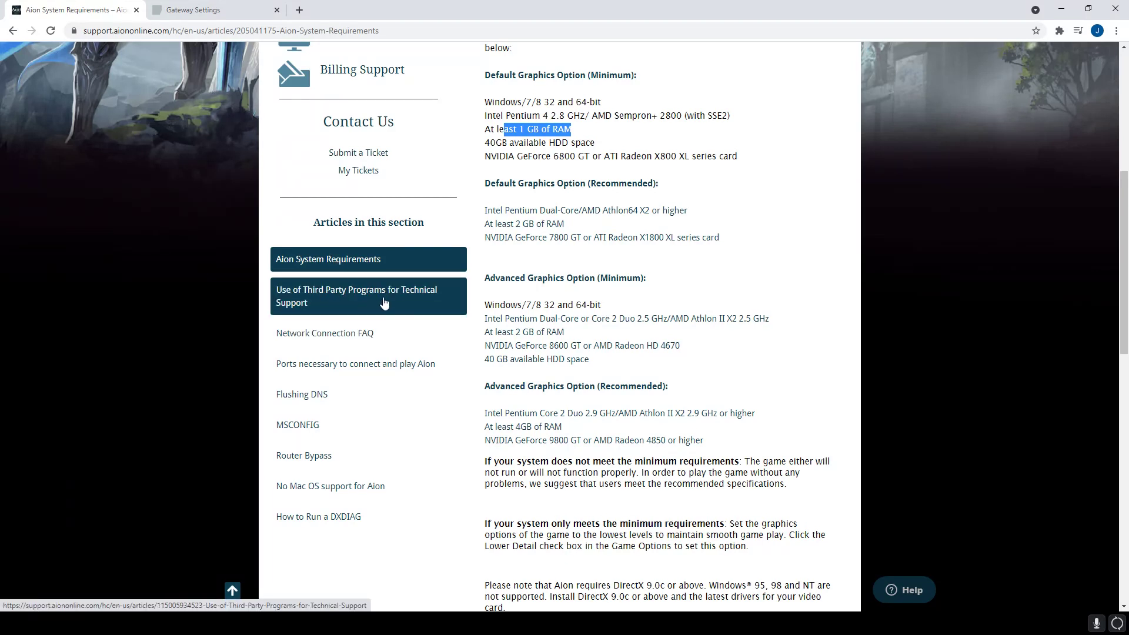
# - Skim the Network Connection FAQ, then open 'Ports necessary to connect and play Aion'
pyautogui.click(371, 339)
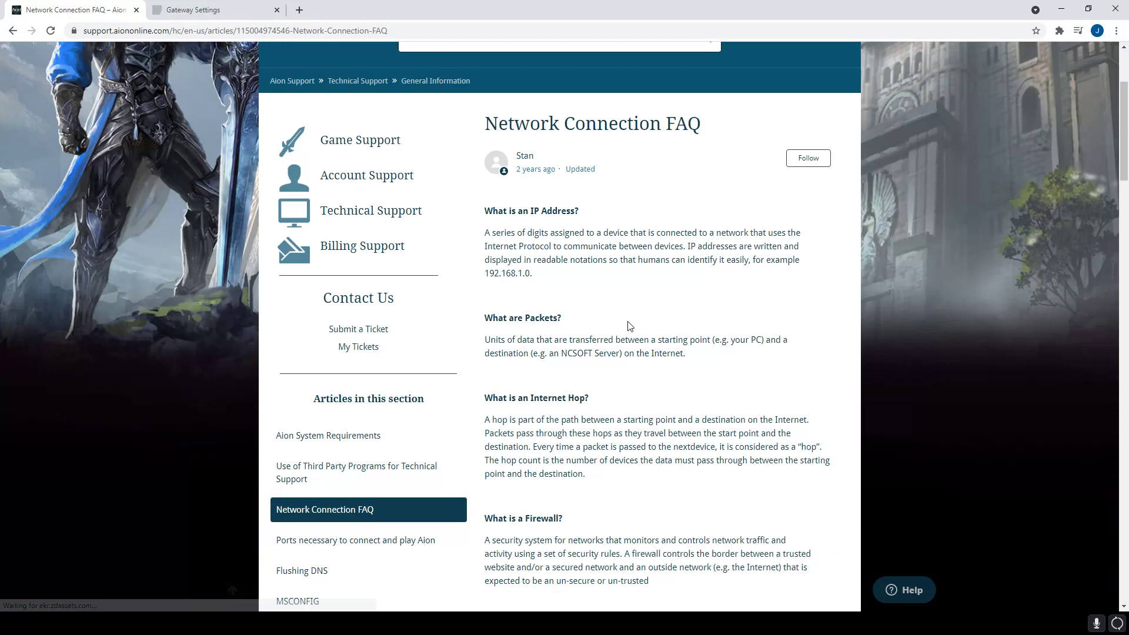
pyautogui.scroll(-5, 628, 326)
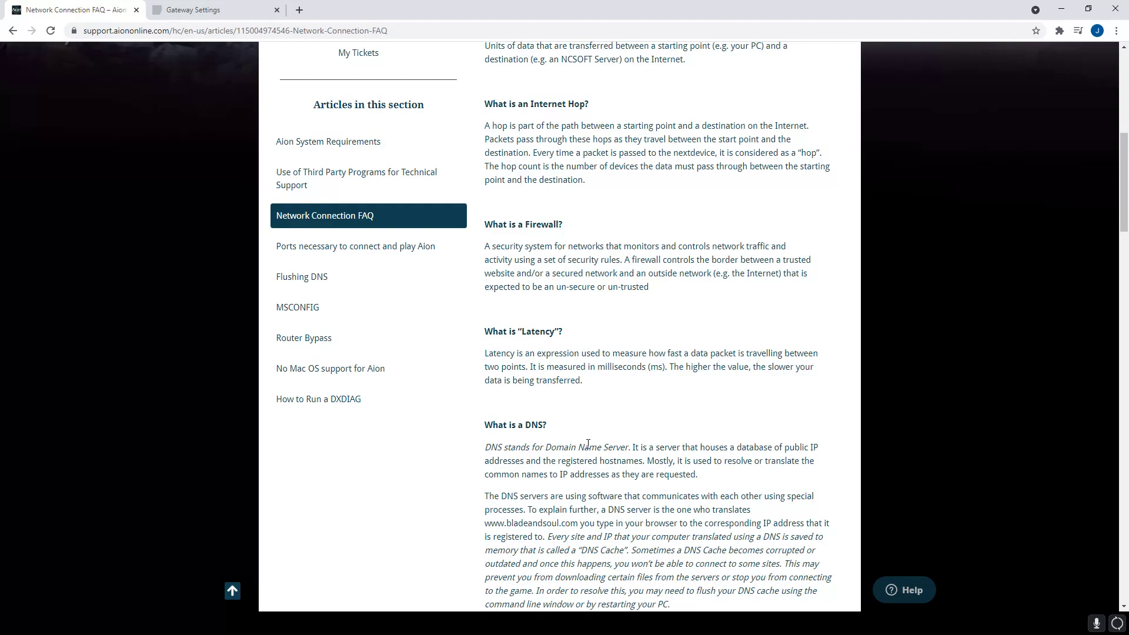
pyautogui.scroll(5, 571, 352)
pyautogui.scroll(-4, 672, 323)
pyautogui.scroll(3, 564, 288)
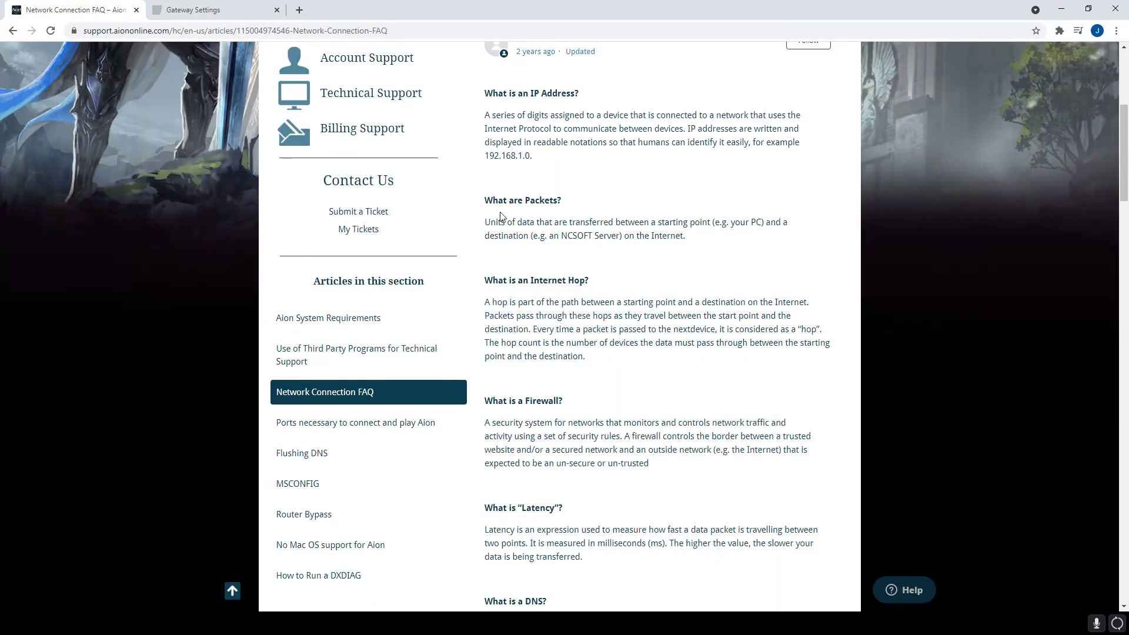
pyautogui.scroll(-3, 500, 218)
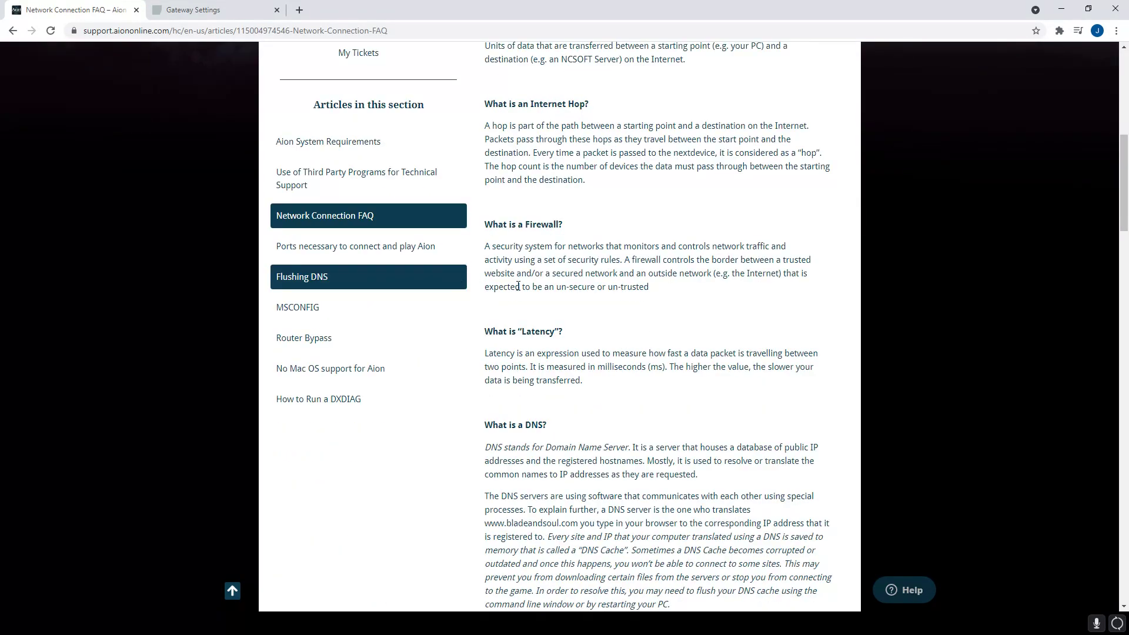
pyautogui.click(344, 248)
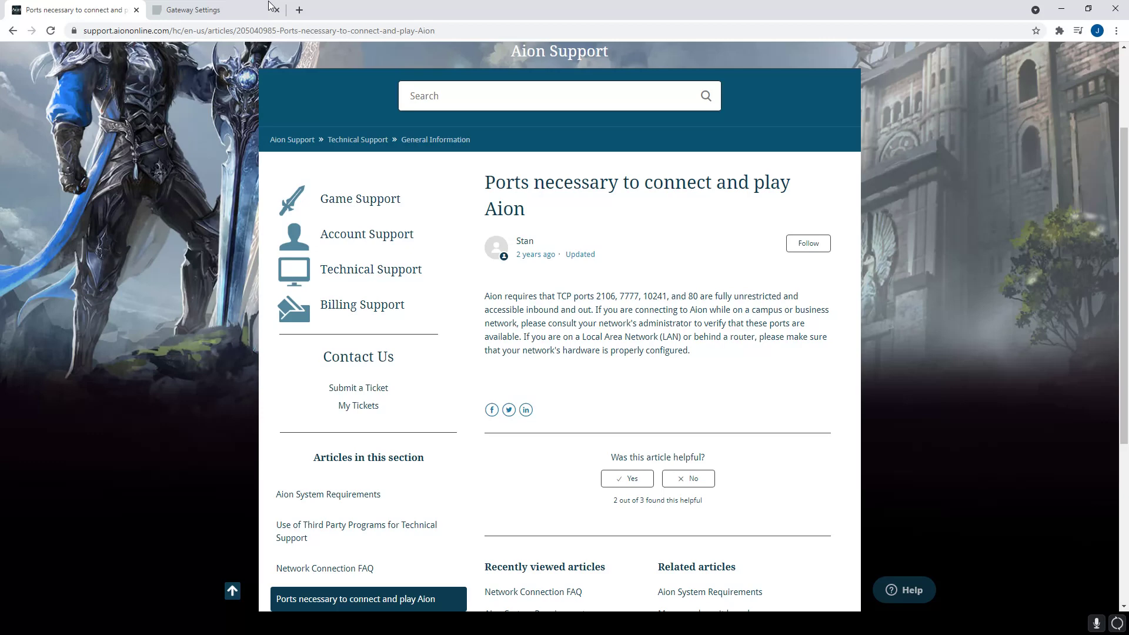
# - In a new tab, try router addresses 192.168.1.1 and 192.168.0.1 variants, then close it
pyautogui.click(300, 11)
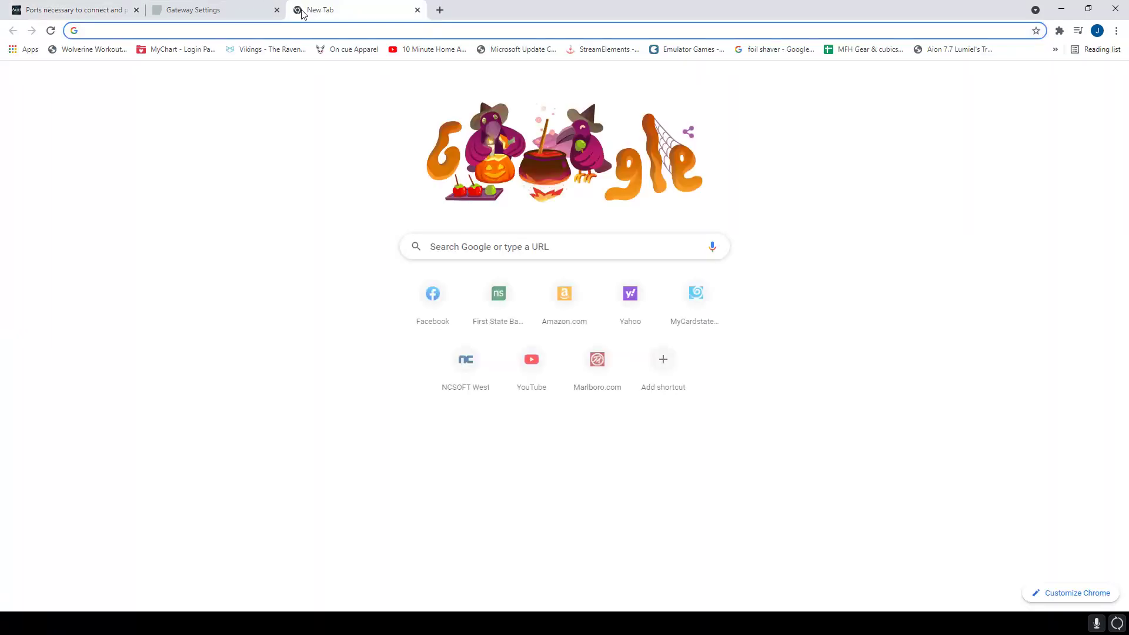
pyautogui.write('192.168.1.1')
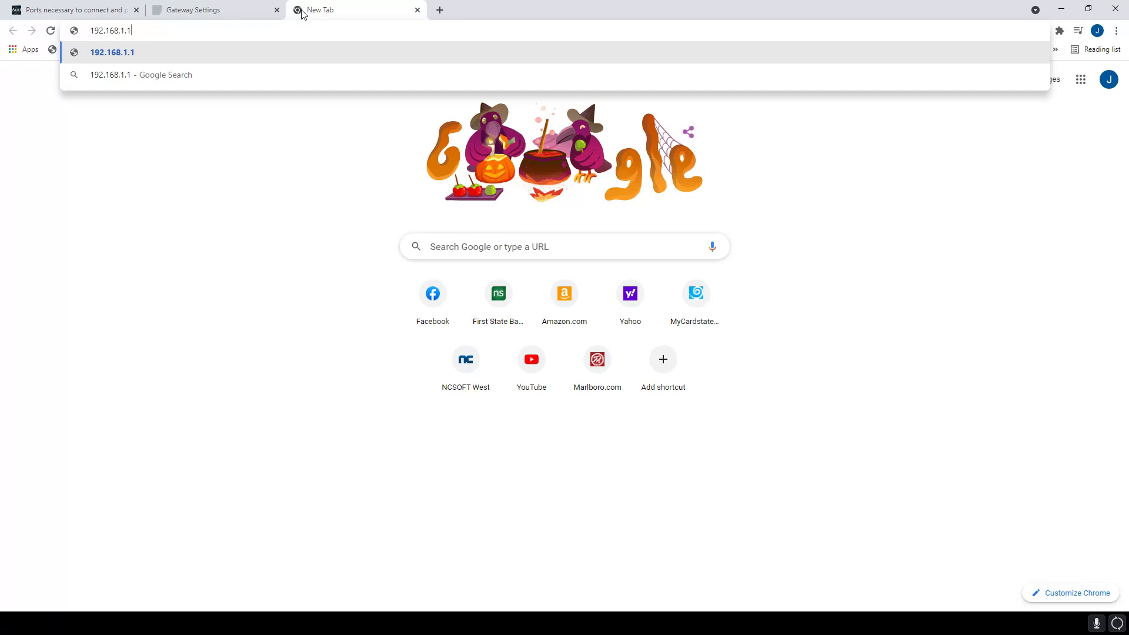
pyautogui.press('BackSpace')
pyautogui.press('BackSpace')
pyautogui.press('BackSpace')
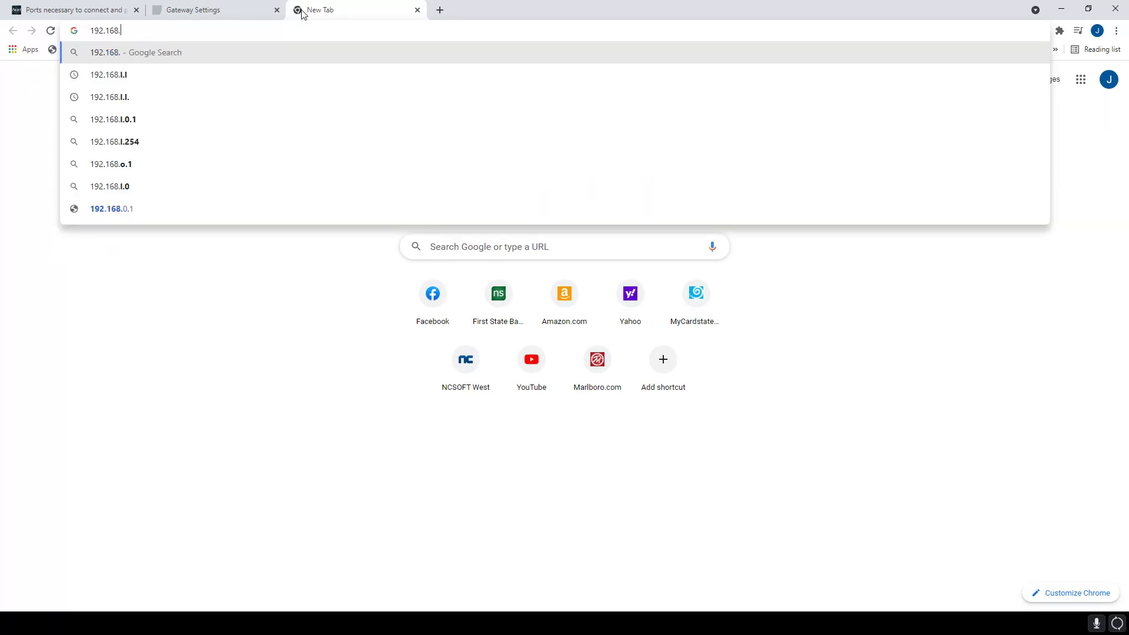
pyautogui.write('0.0')
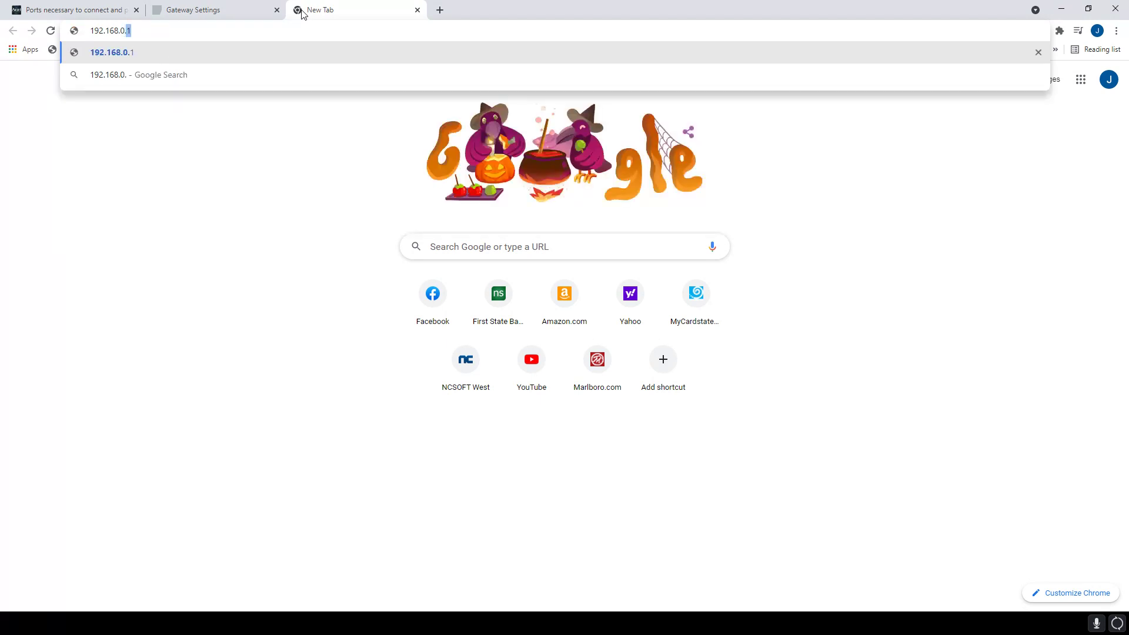
pyautogui.press('BackSpace')
pyautogui.press('BackSpace')
pyautogui.press('BackSpace')
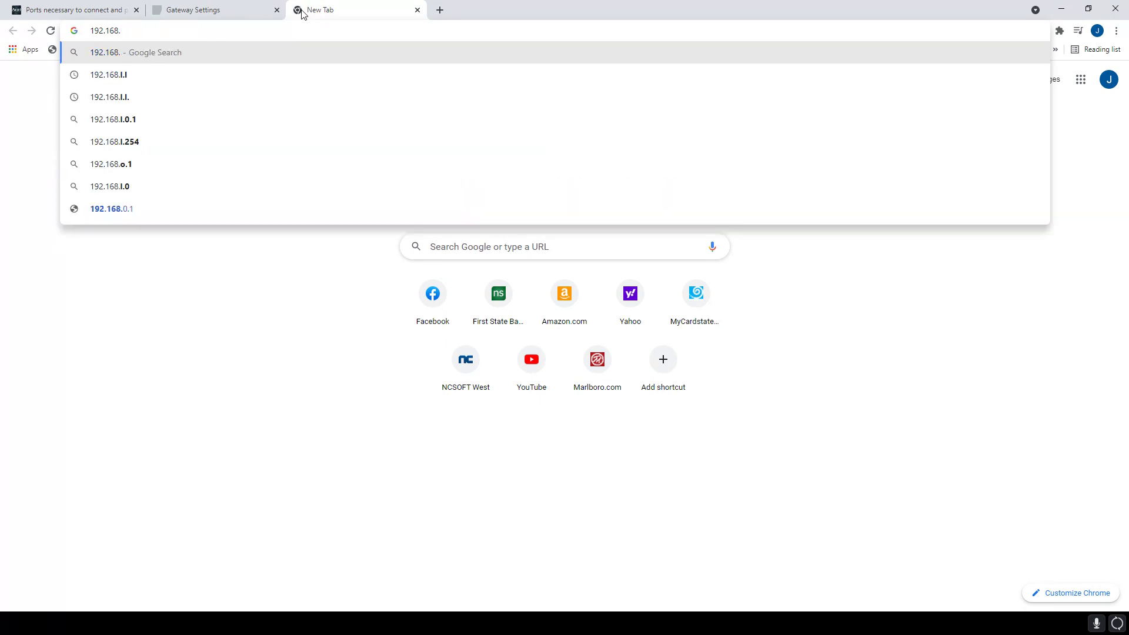
pyautogui.write('1.0')
pyautogui.press('BackSpace')
pyautogui.press('BackSpace')
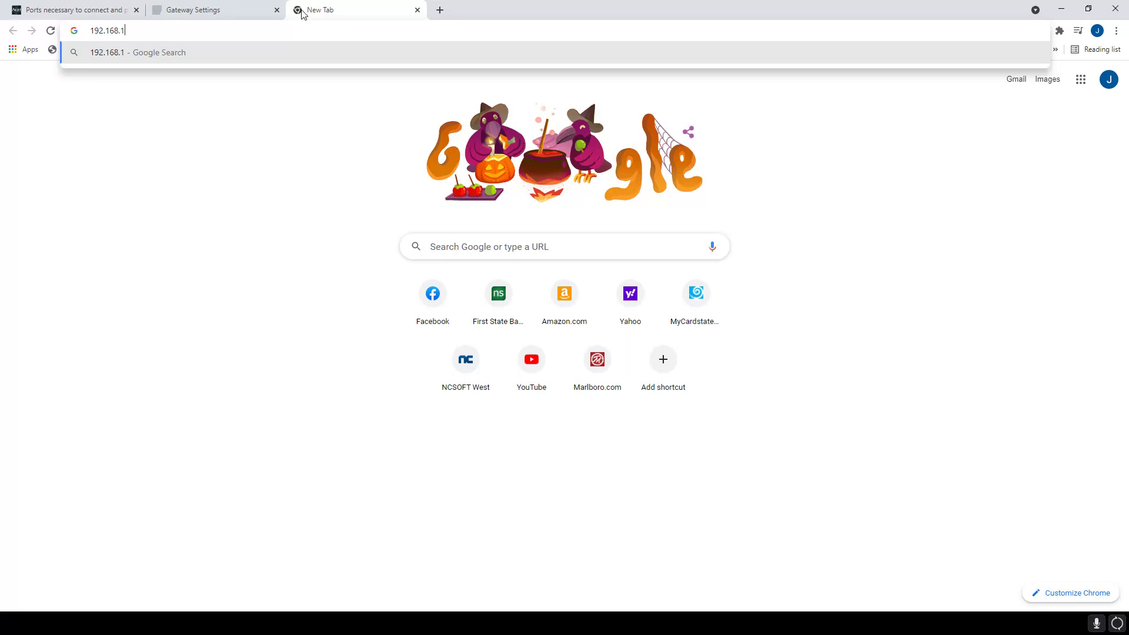
pyautogui.press('BackSpace')
pyautogui.write('0.1')
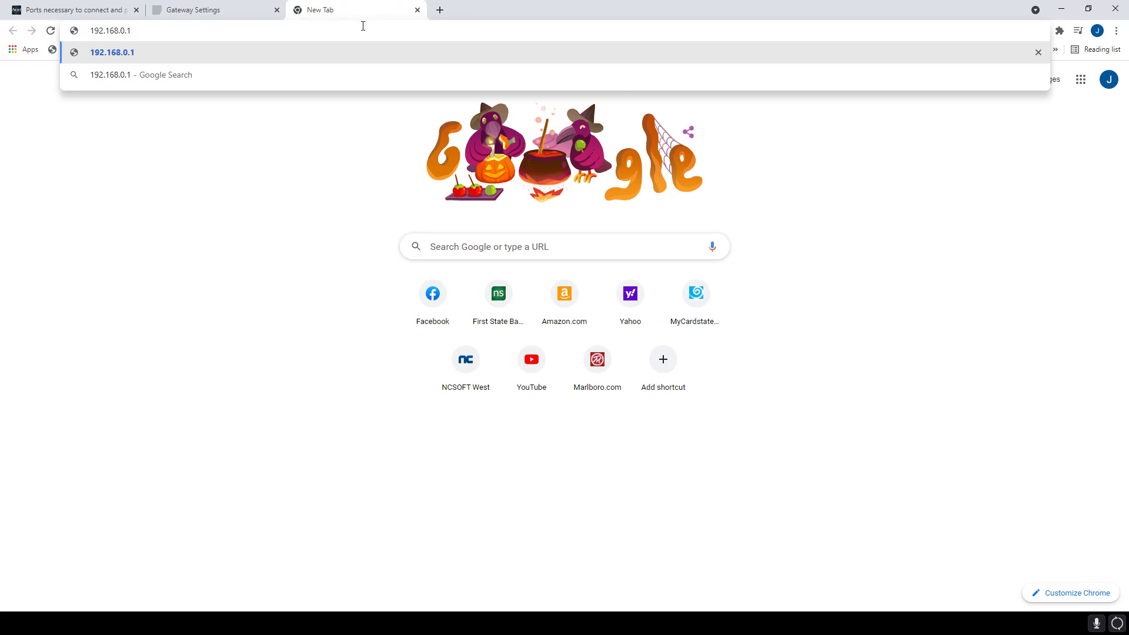
pyautogui.click(417, 8)
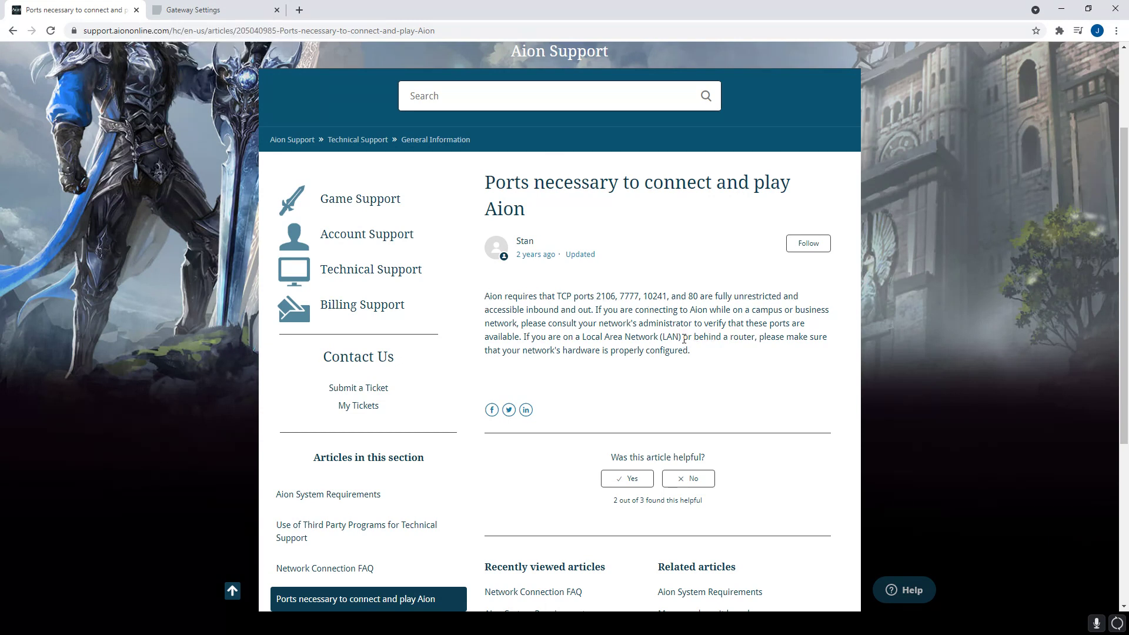
# - Check the TCP port forwards 80, 2106, 7777 and 10241 on Gateway Settings, then return to the ports article
pyautogui.click(172, 7)
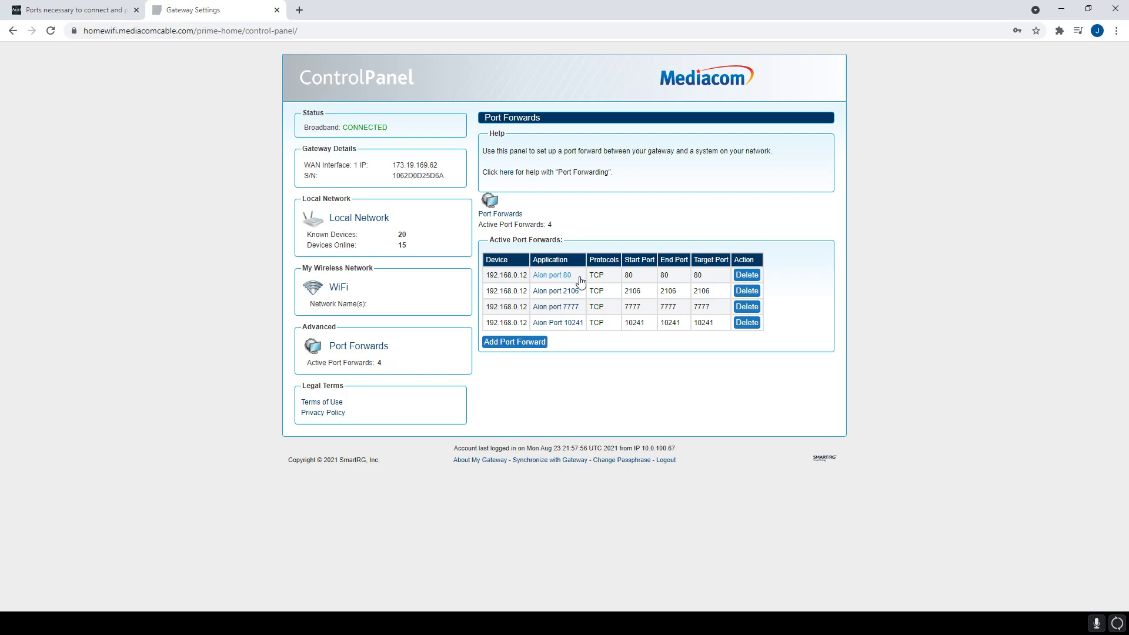
pyautogui.click(73, 10)
pyautogui.scroll(-1, 663, 411)
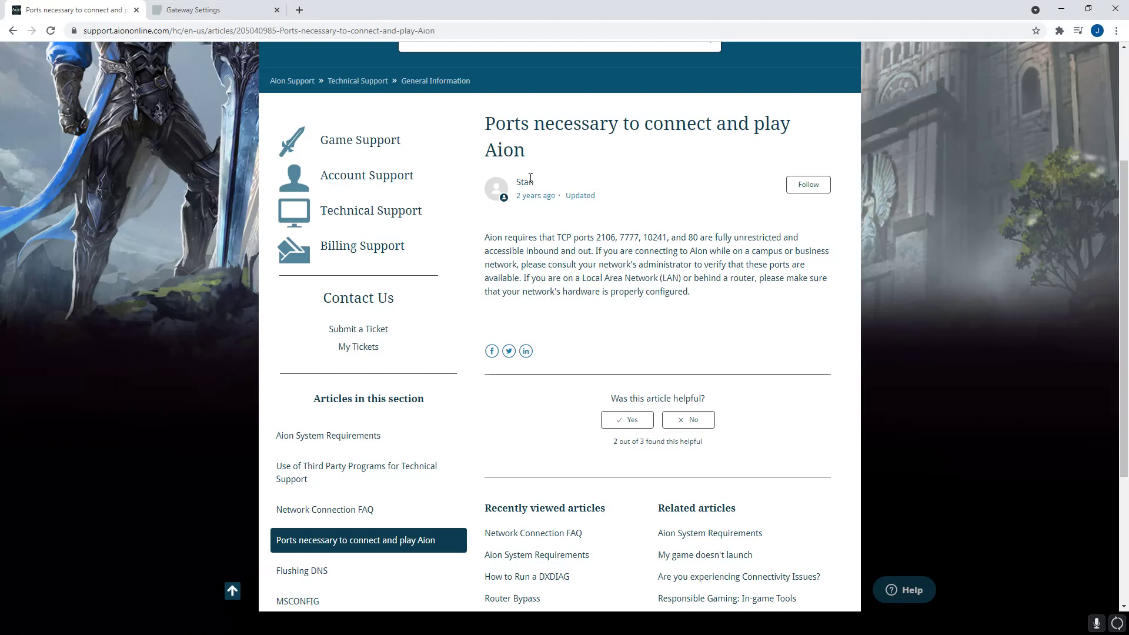
pyautogui.moveTo(610, 237); pyautogui.dragTo(755, 251)
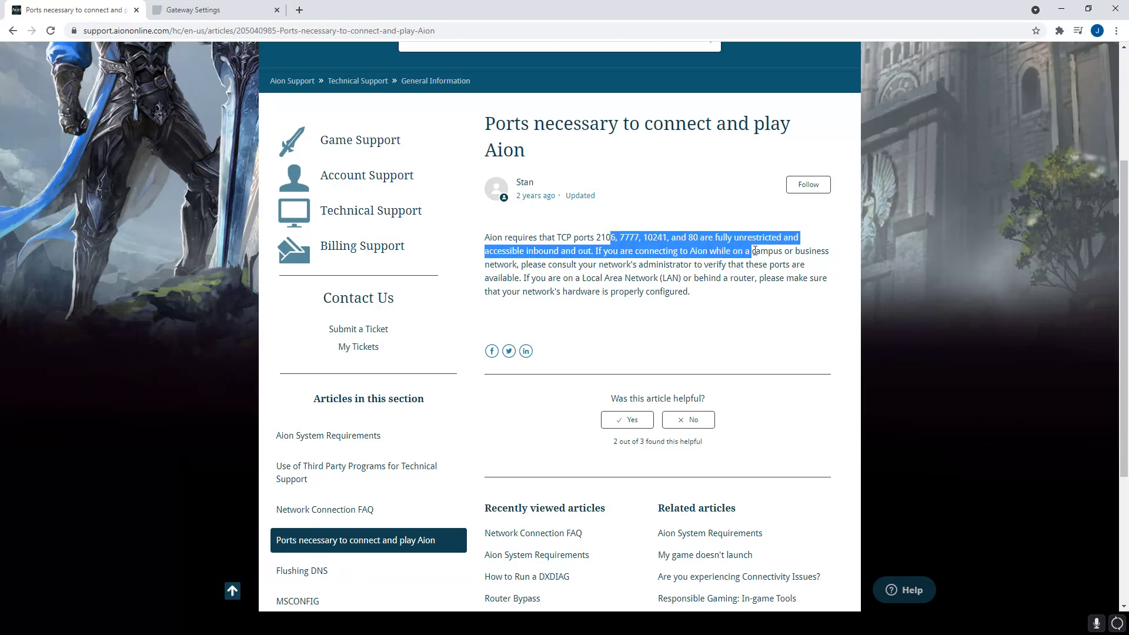
pyautogui.click(754, 251)
pyautogui.scroll(-1, 610, 285)
pyautogui.scroll(2, 588, 282)
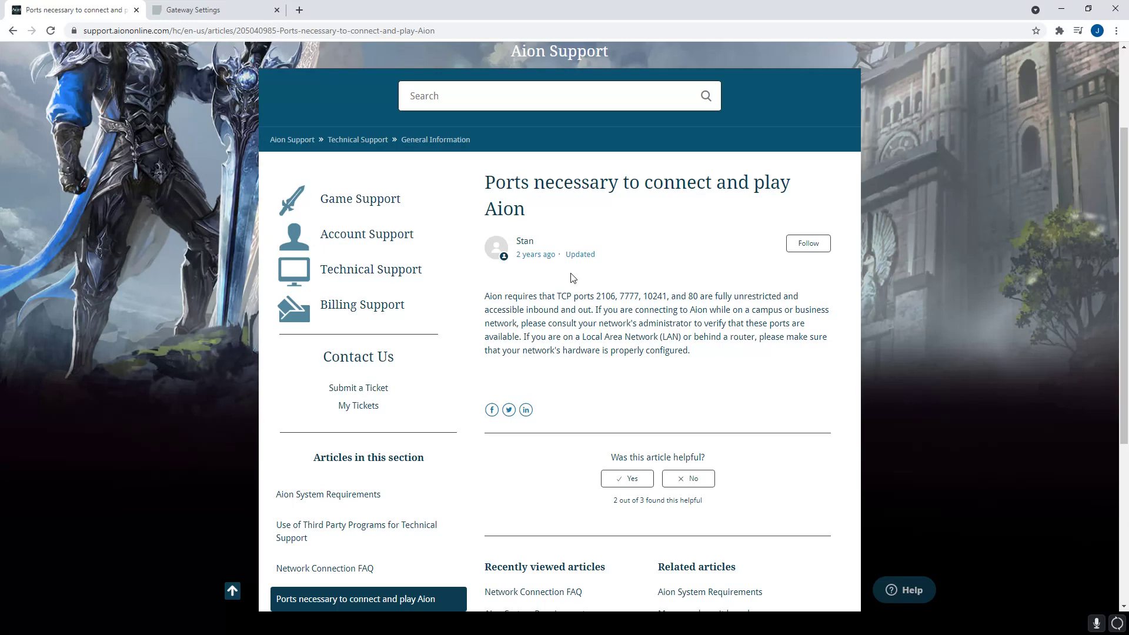
pyautogui.scroll(2, 573, 277)
pyautogui.scroll(-3, 588, 411)
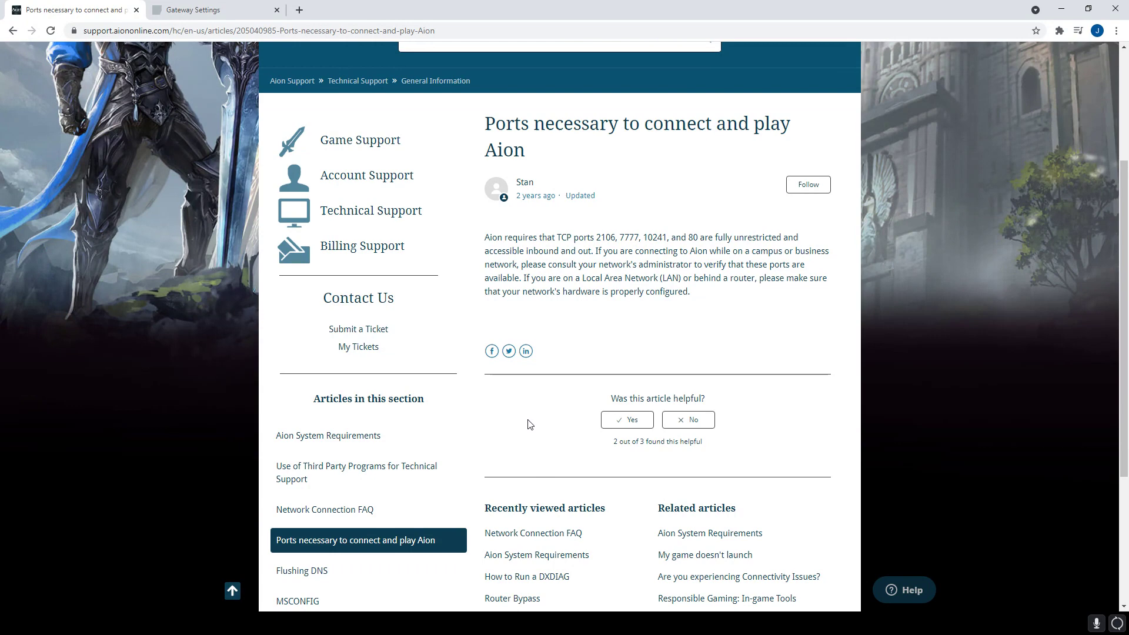
pyautogui.scroll(-3, 523, 412)
pyautogui.scroll(2, 532, 352)
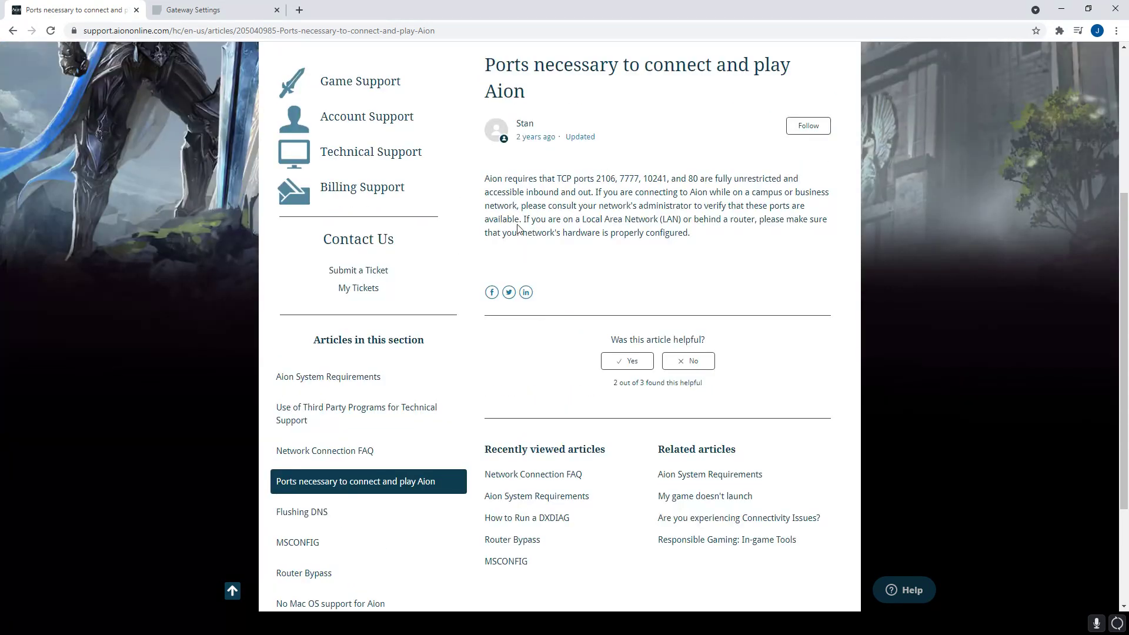
pyautogui.scroll(-1, 626, 204)
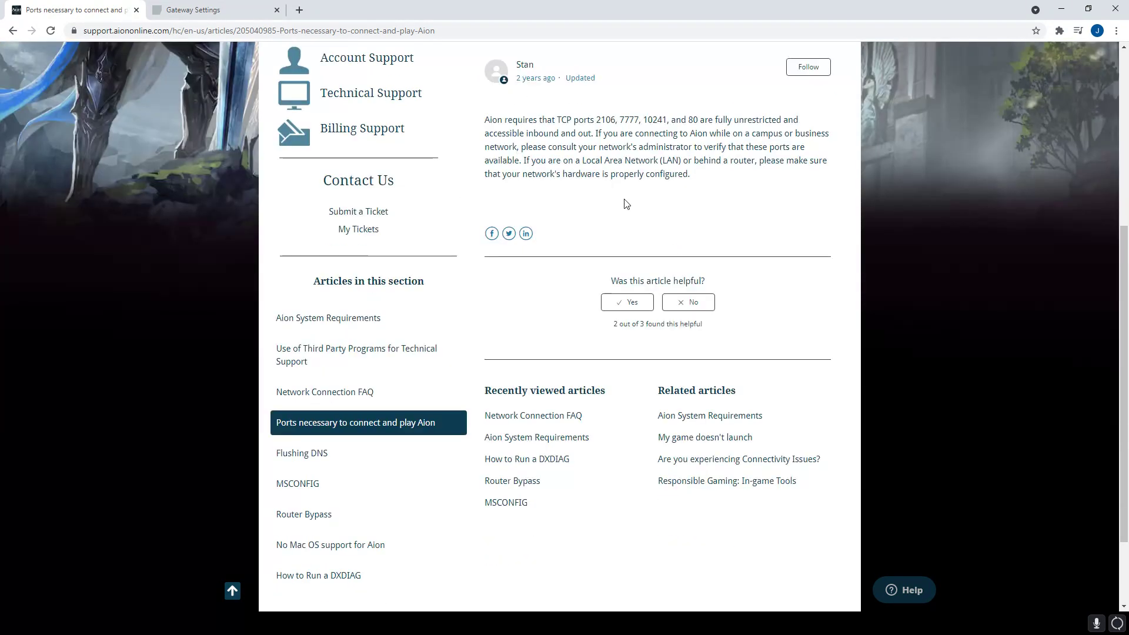
pyautogui.scroll(-2, 559, 235)
pyautogui.scroll(2, 499, 323)
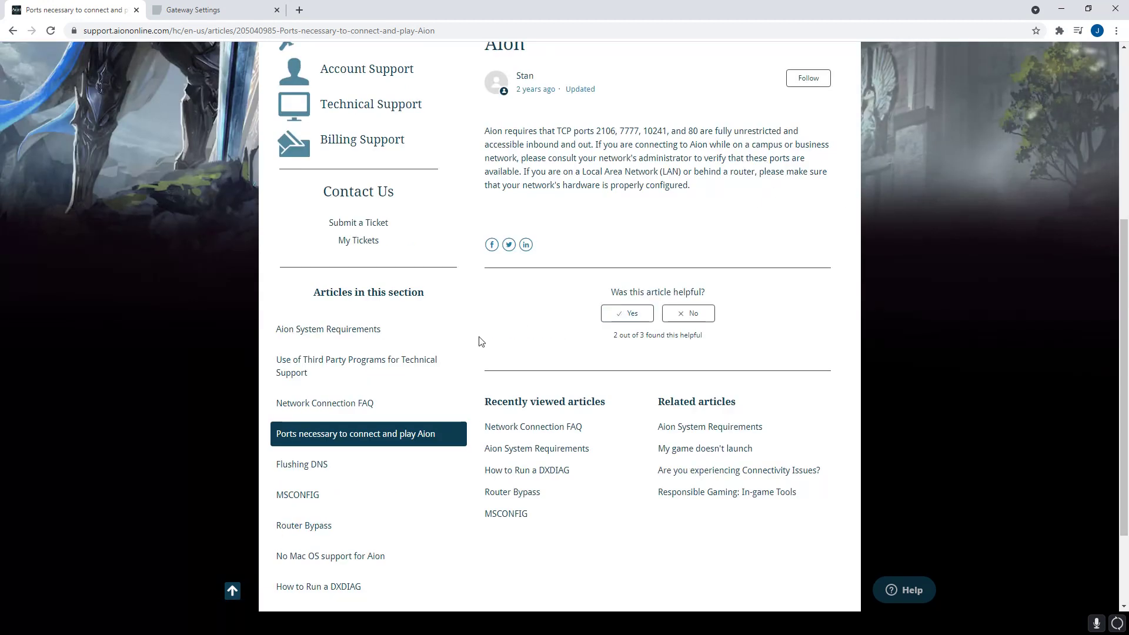
# - Open Flushing DNS and copy 'ipconfig /flushdns' from its Windows 8 step 3
pyautogui.click(326, 470)
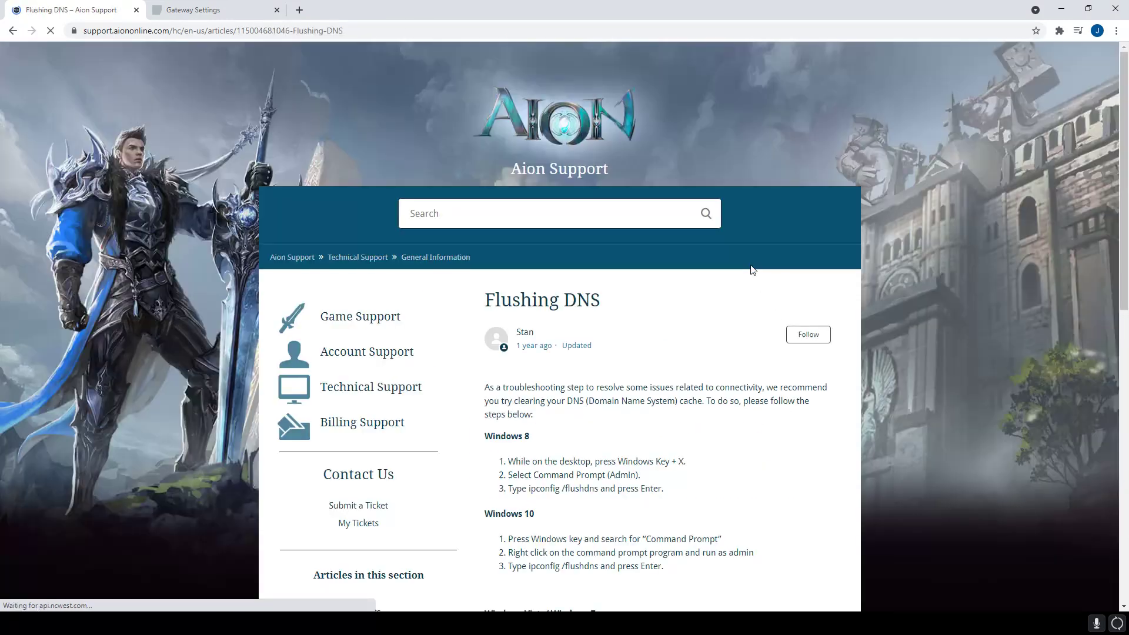
pyautogui.scroll(-4, 746, 276)
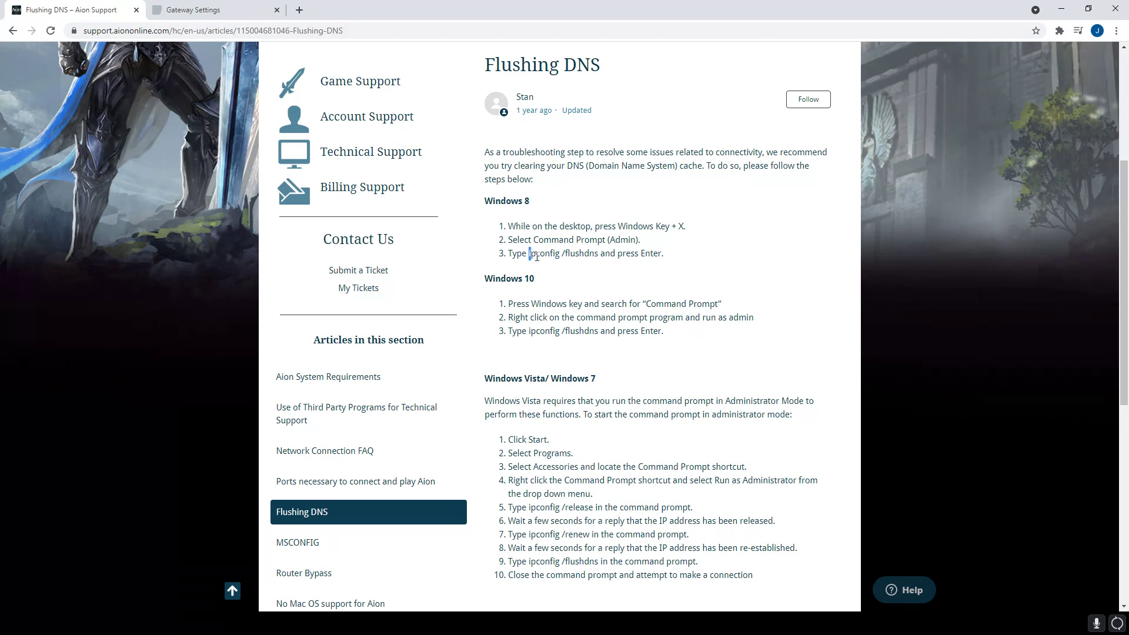
pyautogui.moveTo(528, 253); pyautogui.dragTo(600, 259)
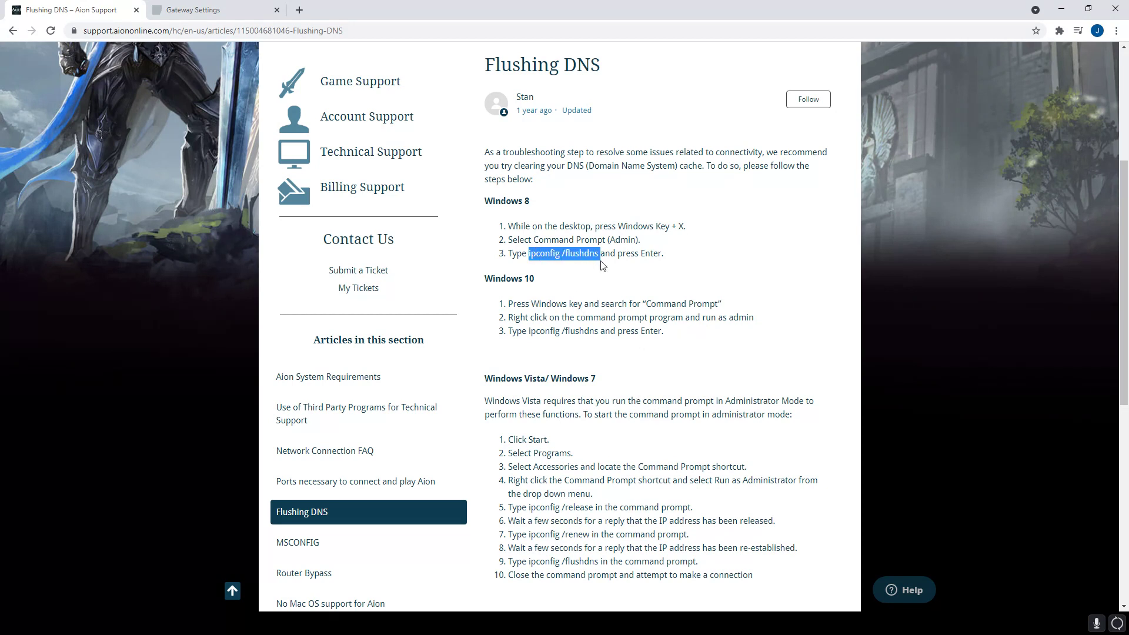
pyautogui.rightClick(572, 250)
pyautogui.click(535, 256)
pyautogui.moveTo(528, 253); pyautogui.dragTo(599, 257)
pyautogui.rightClick(588, 252)
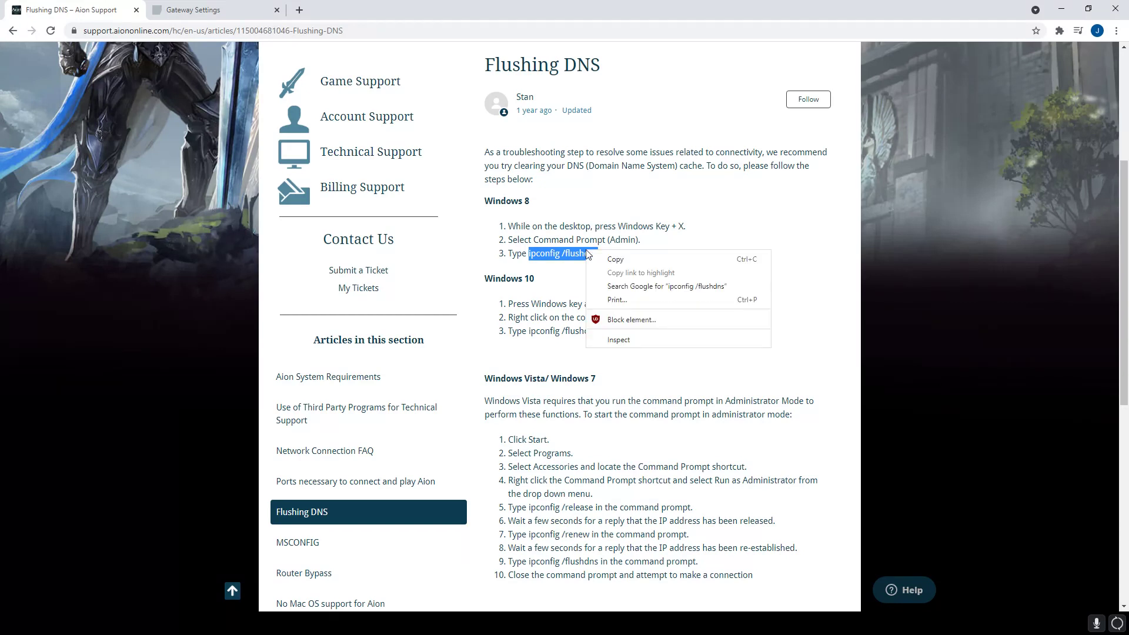
pyautogui.click(602, 257)
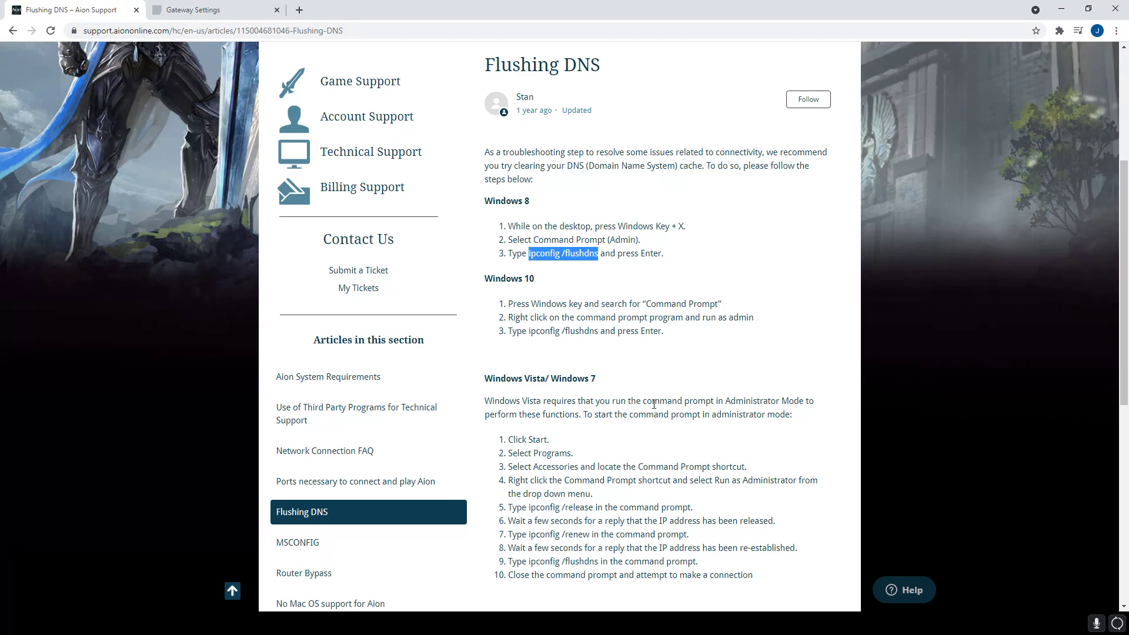
# - Launch Command Prompt as administrator from a 'cmd' search
pyautogui.press('super')
pyautogui.write('cmd')
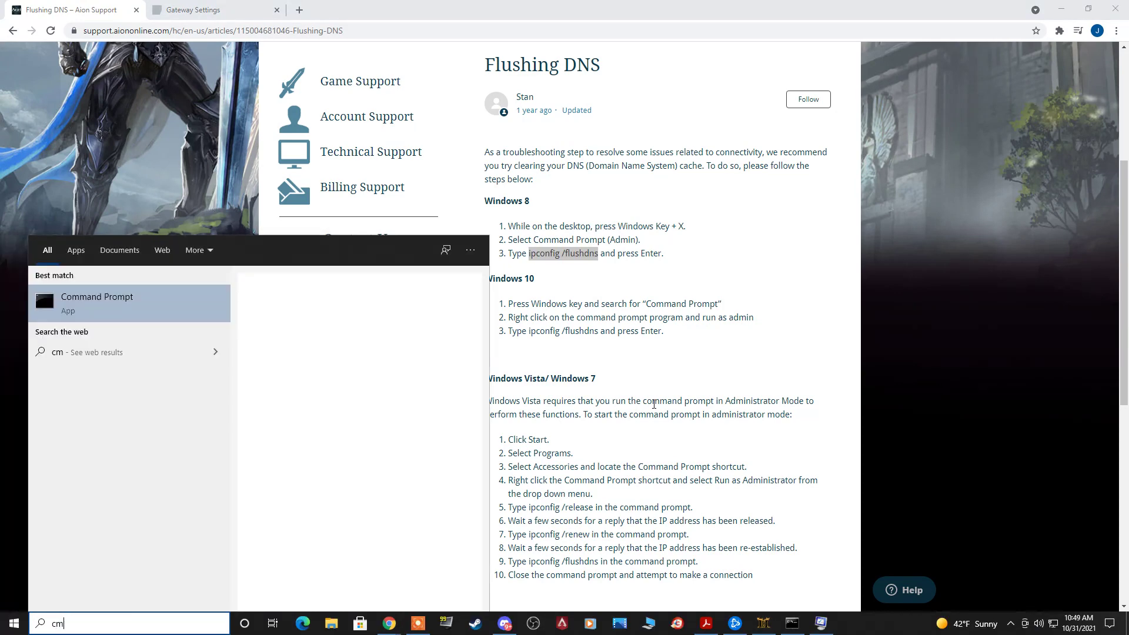
pyautogui.rightClick(105, 311)
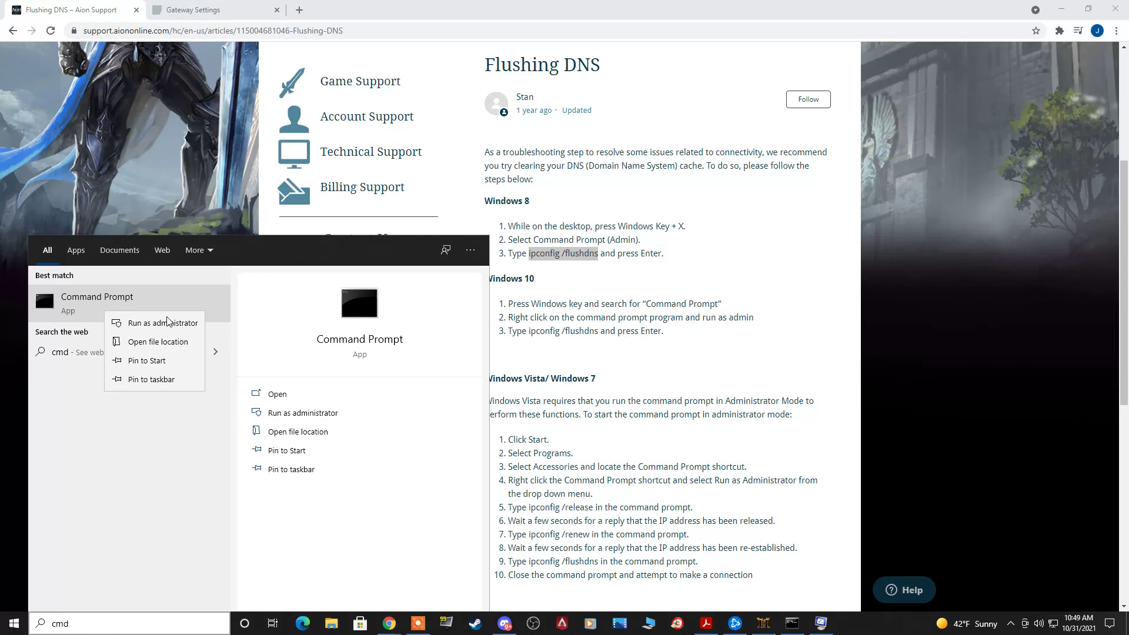
pyautogui.click(162, 323)
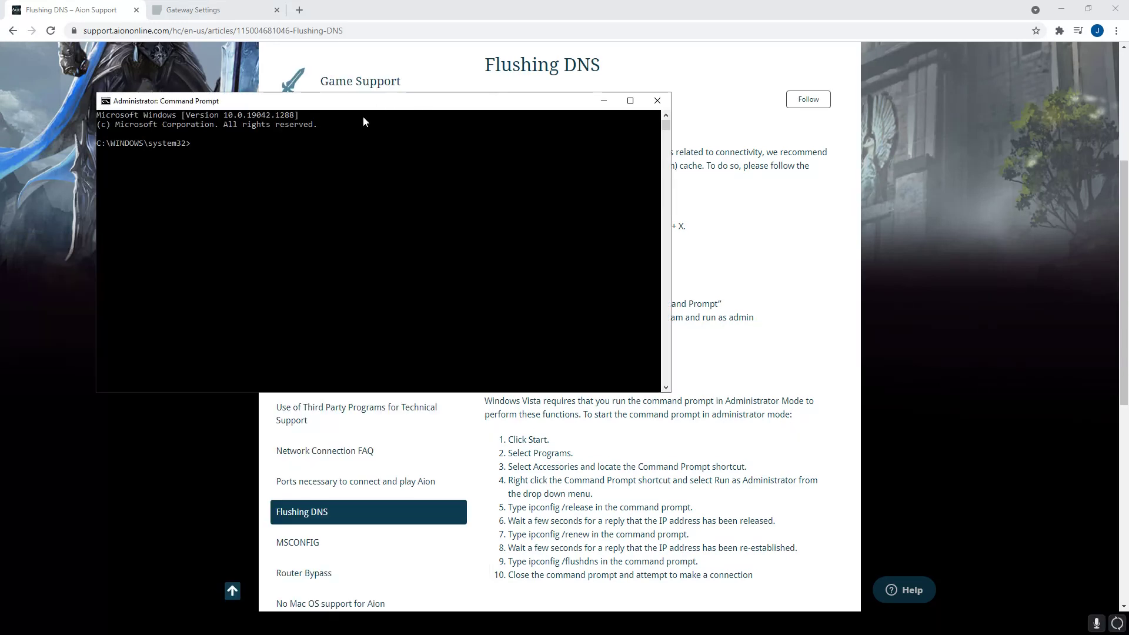
# - Run ipconfig /flushdns to flush the DNS Resolver Cache, then close the console
pyautogui.click(251, 171)
pyautogui.write('ipconfig /flushdns')
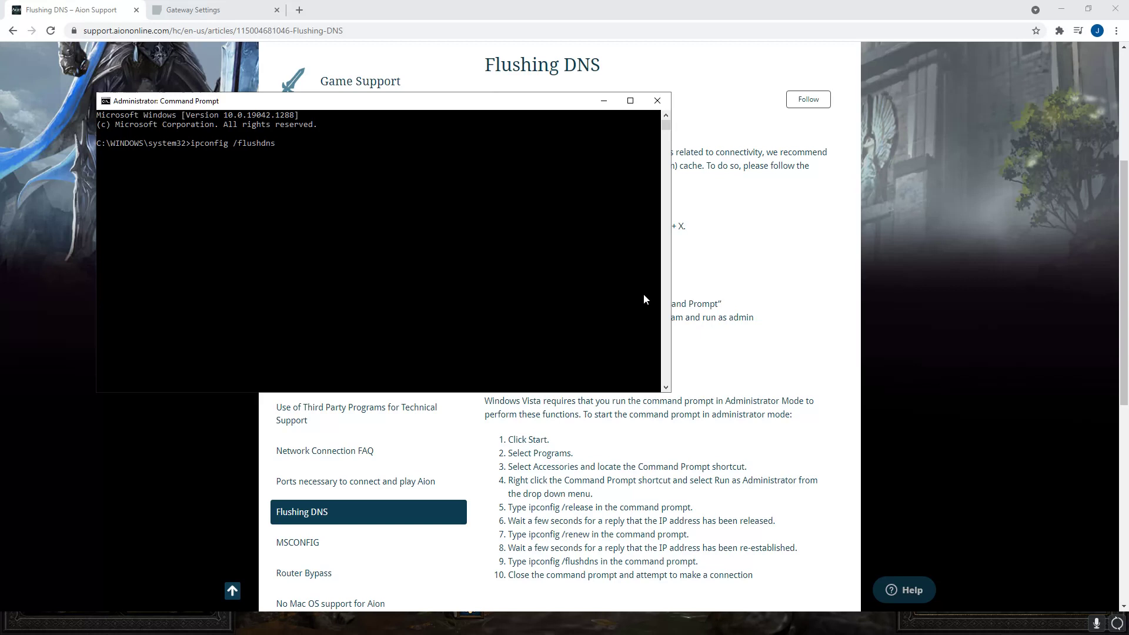
pyautogui.press('Return')
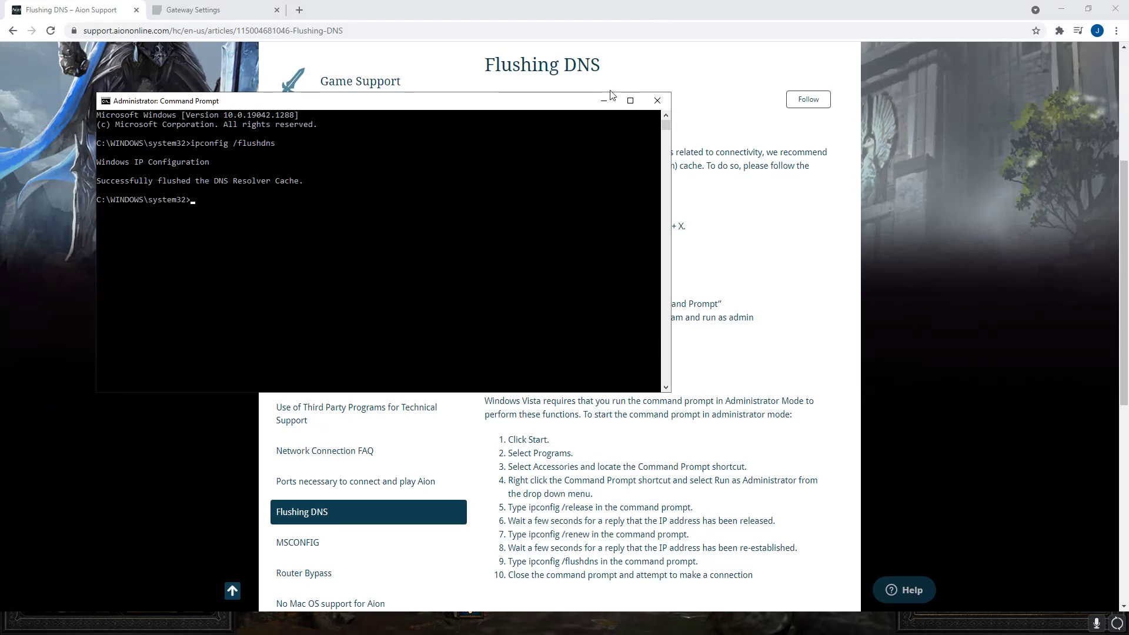
pyautogui.click(656, 100)
# - Clear the highlighted command and open the MSCONFIG article from the sidebar
pyautogui.click(764, 365)
pyautogui.scroll(-4, 591, 270)
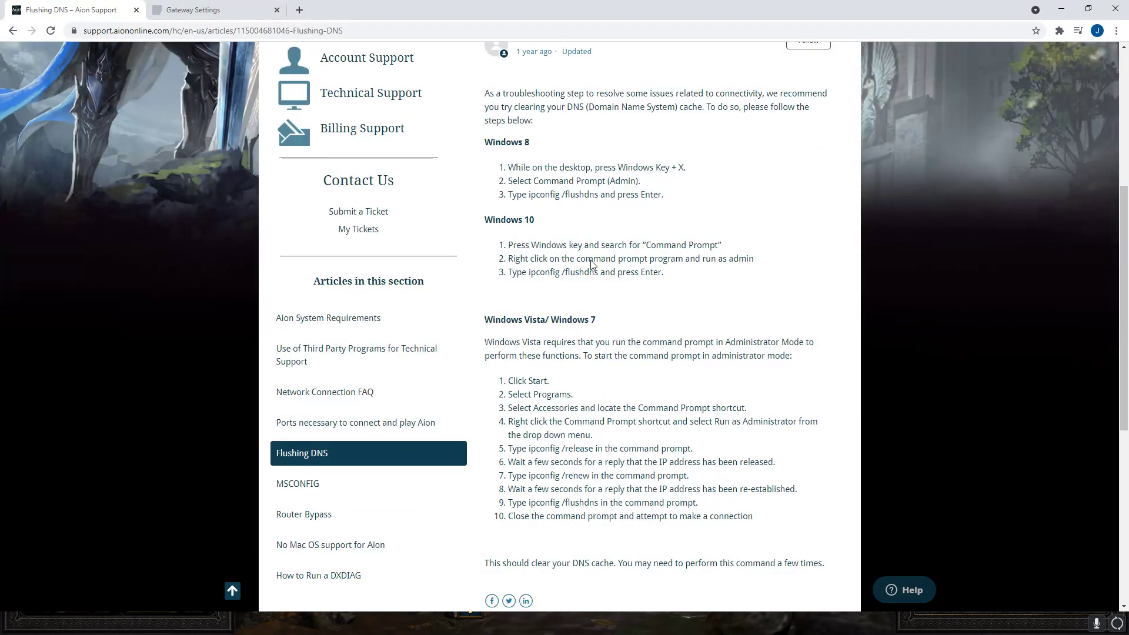
pyautogui.scroll(3, 529, 288)
pyautogui.scroll(-3, 306, 294)
pyautogui.click(328, 320)
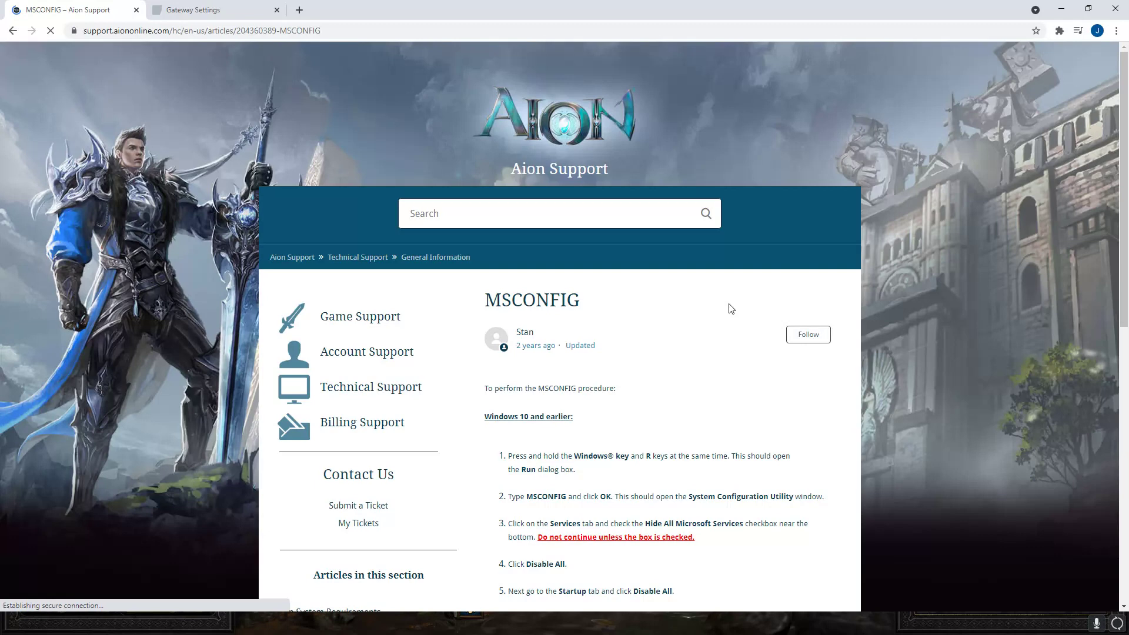
pyautogui.scroll(-4, 731, 307)
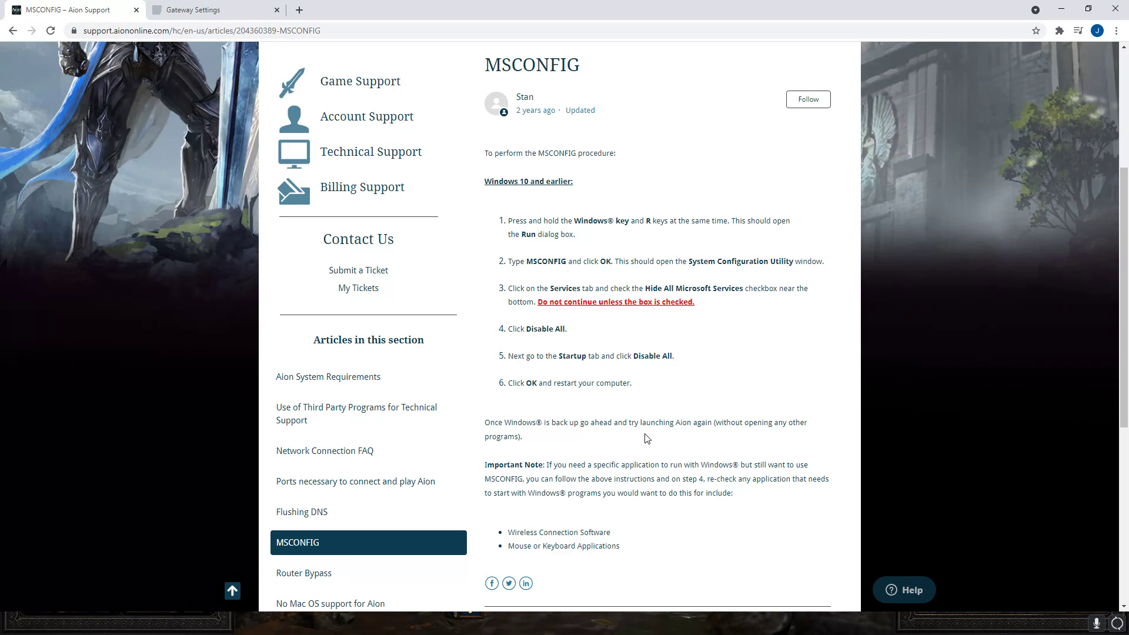
# - Launch System Configuration by searching 'msconfig'
pyautogui.press('super')
pyautogui.write('msconfig')
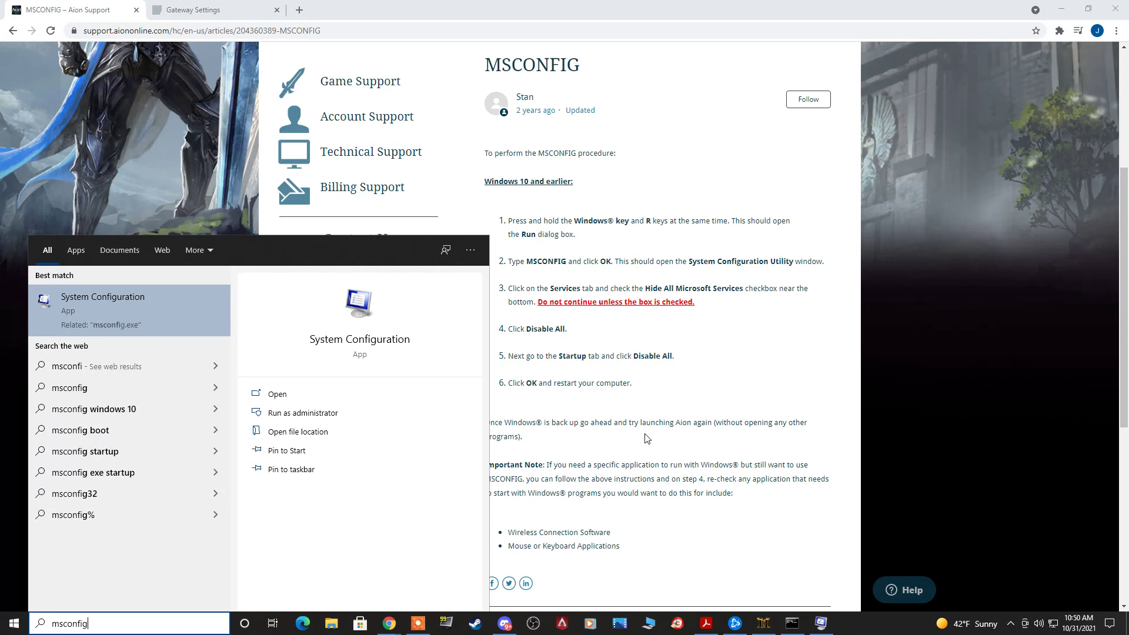
pyautogui.click(112, 306)
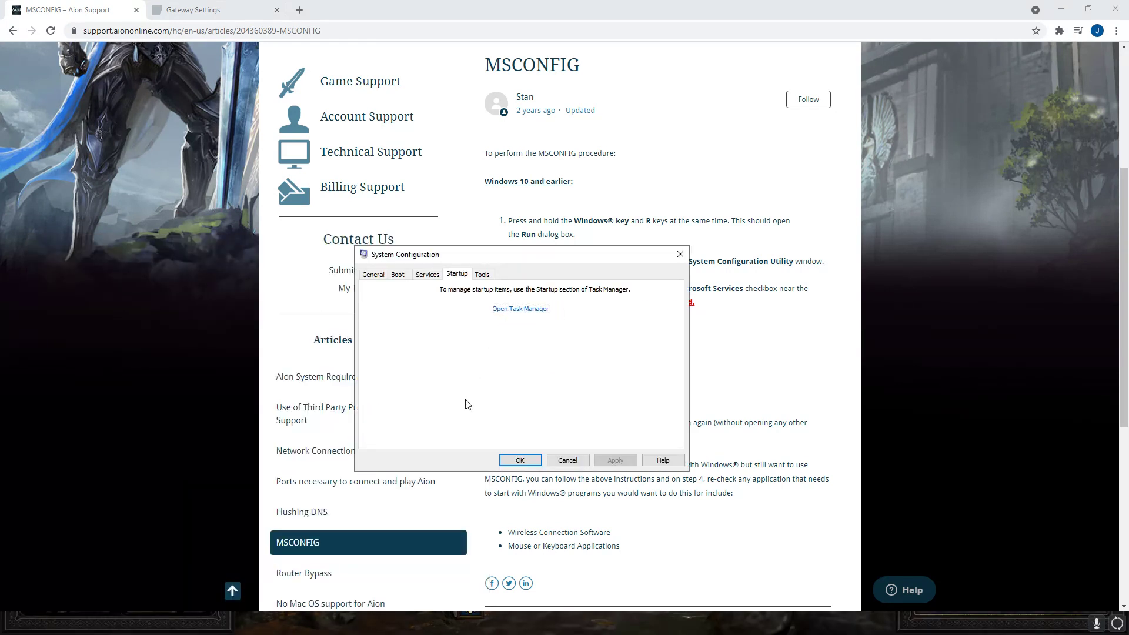
# - On the Services tab, hide all Microsoft services and scroll through the third-party ones
pyautogui.click(431, 275)
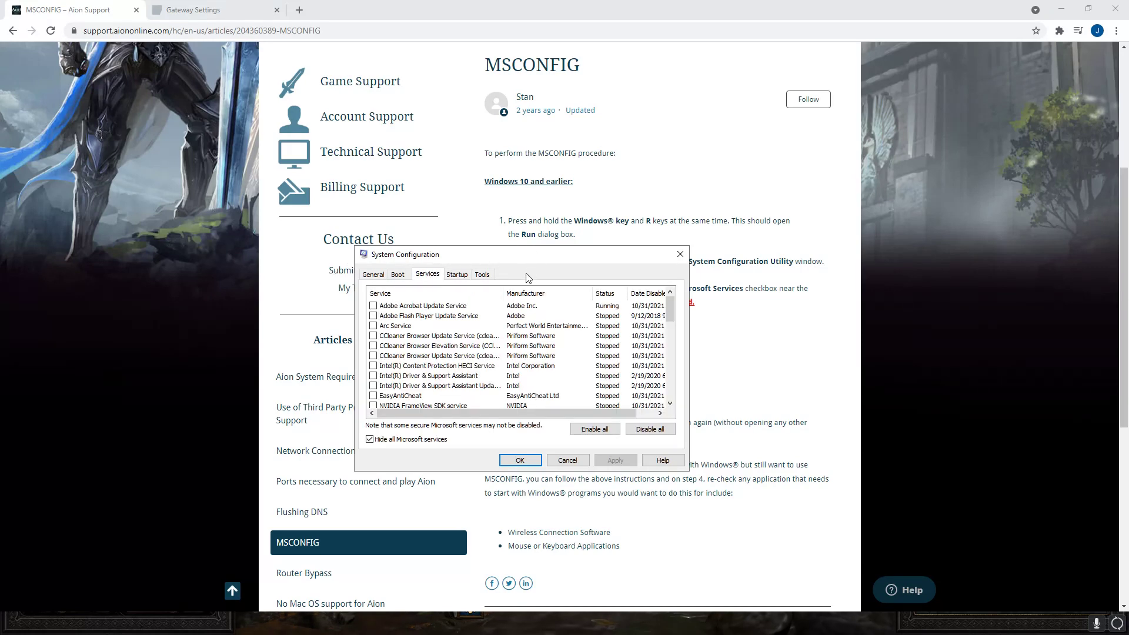
pyautogui.click(371, 440)
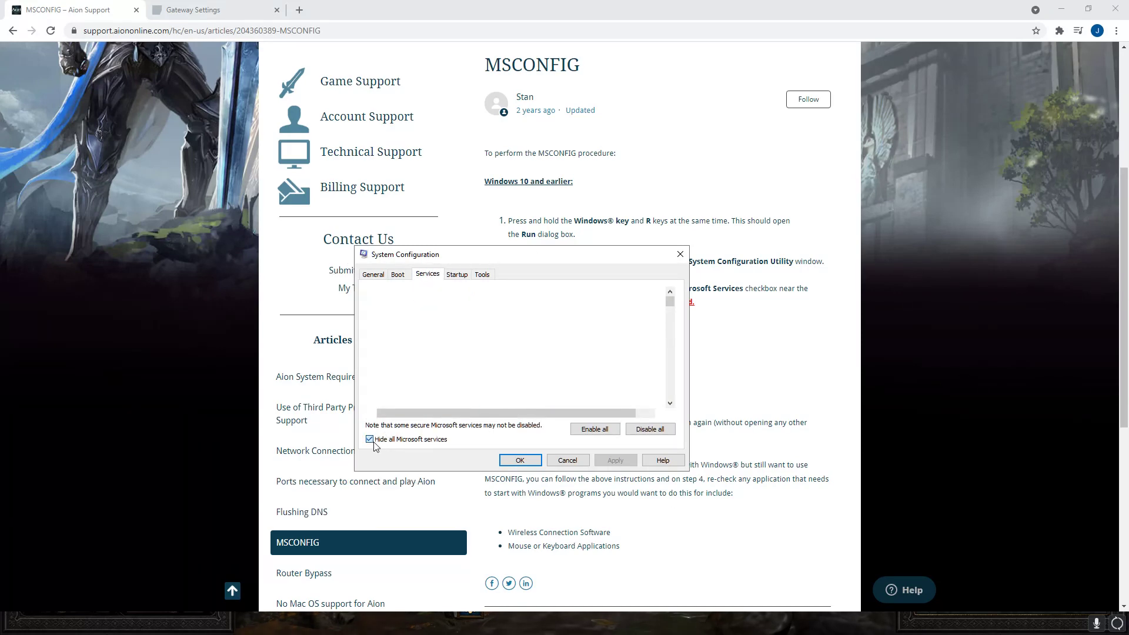
pyautogui.click(368, 442)
pyautogui.click(378, 439)
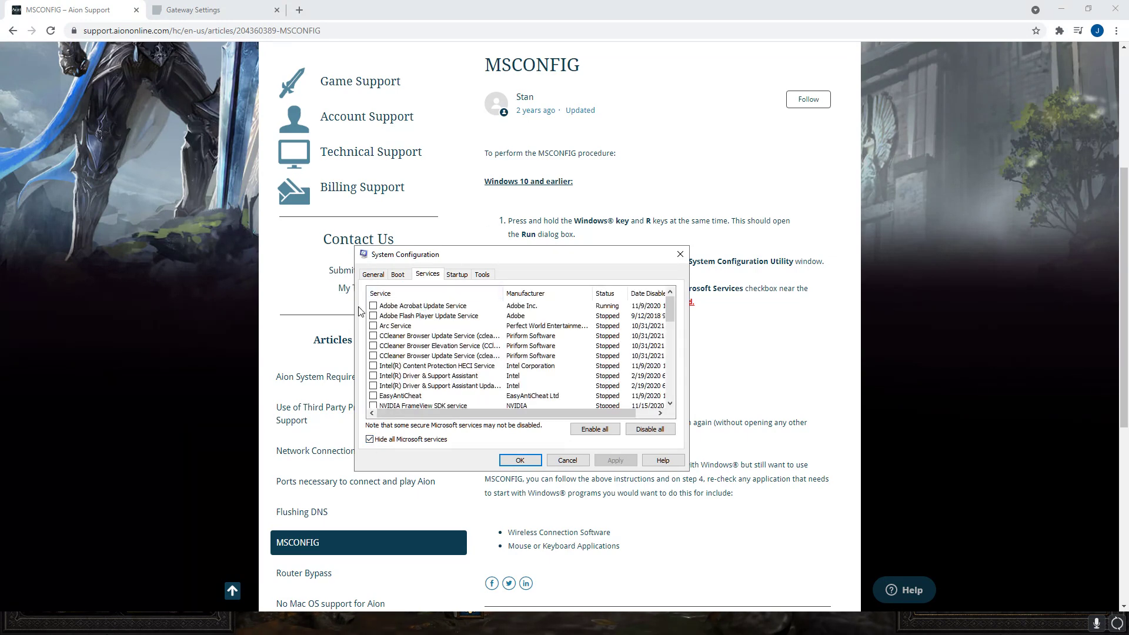
pyautogui.scroll(-8, 379, 393)
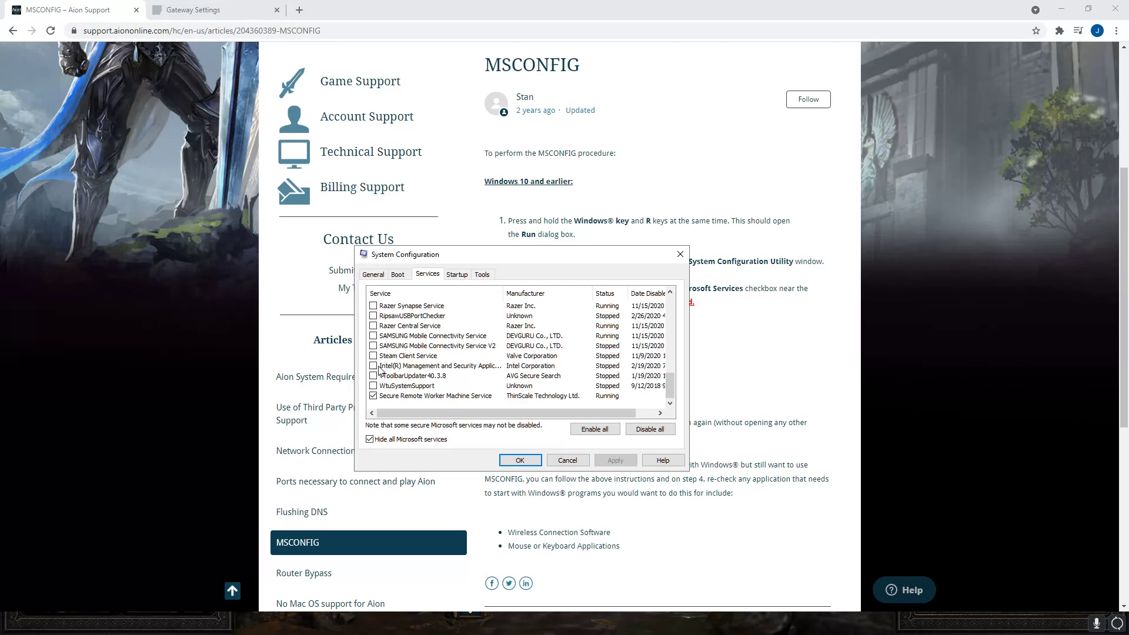
pyautogui.scroll(10, 379, 369)
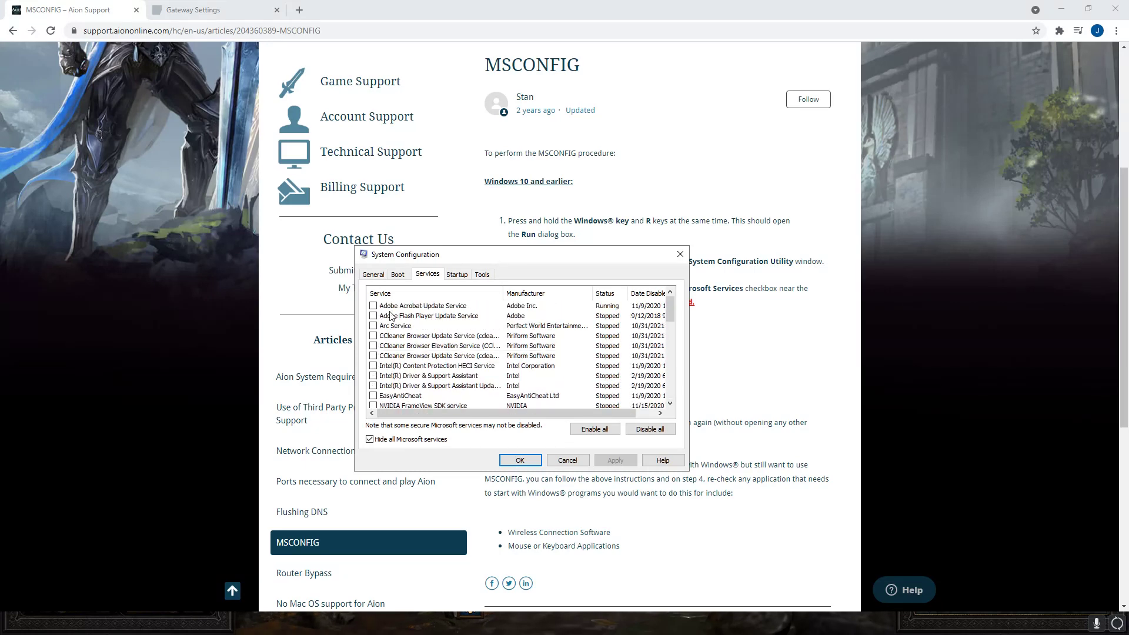
pyautogui.scroll(-10, 392, 329)
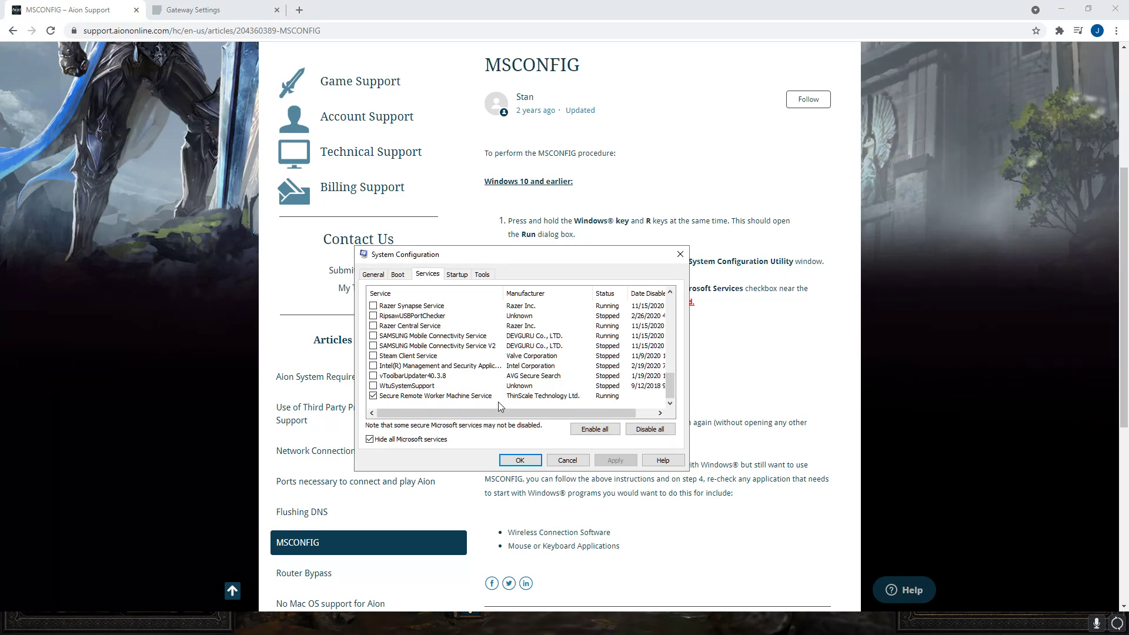
pyautogui.scroll(5, 480, 411)
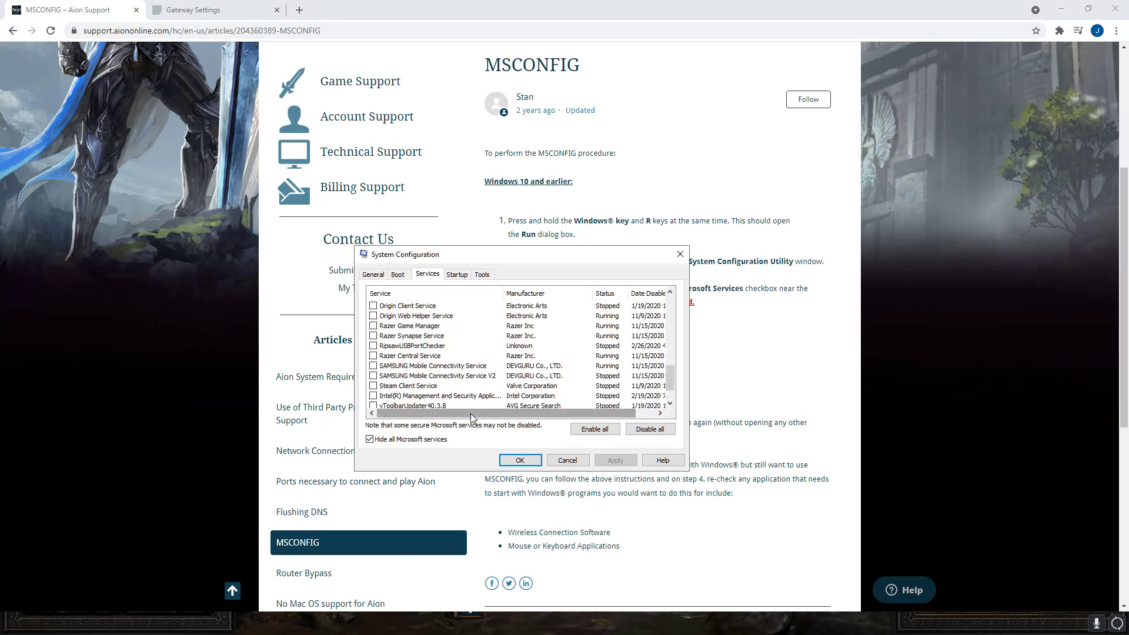
pyautogui.scroll(5, 468, 411)
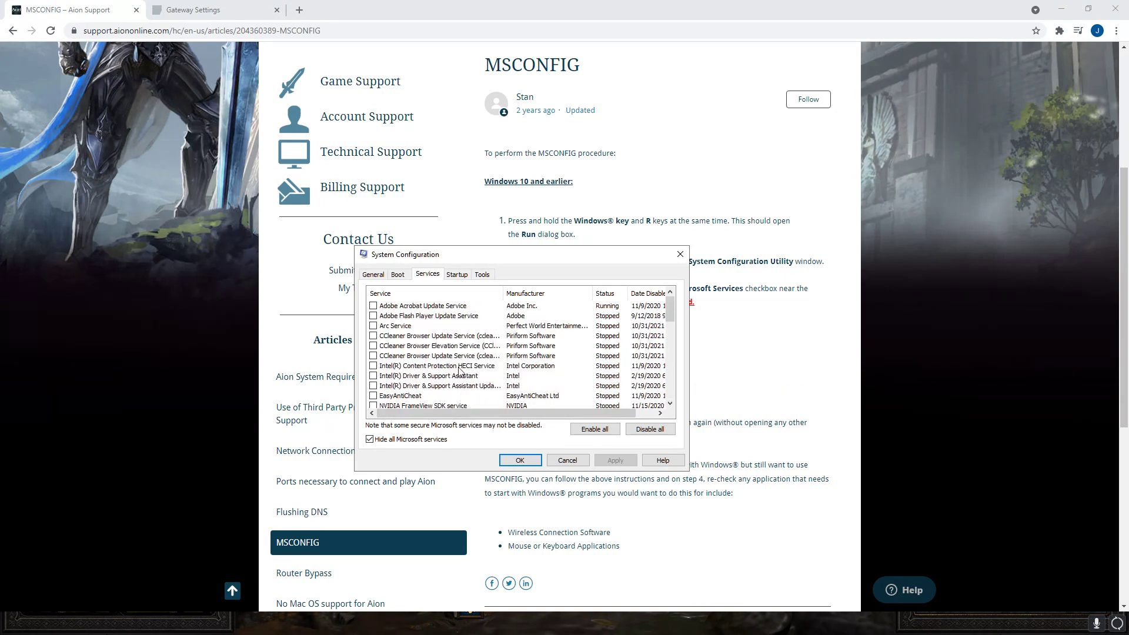
# - Tick then untick the Arc, CCleaner, Intel HECI and EasyAntiCheat service checkboxes
pyautogui.click(373, 325)
pyautogui.click(373, 346)
pyautogui.click(373, 355)
pyautogui.click(374, 395)
pyautogui.click(373, 365)
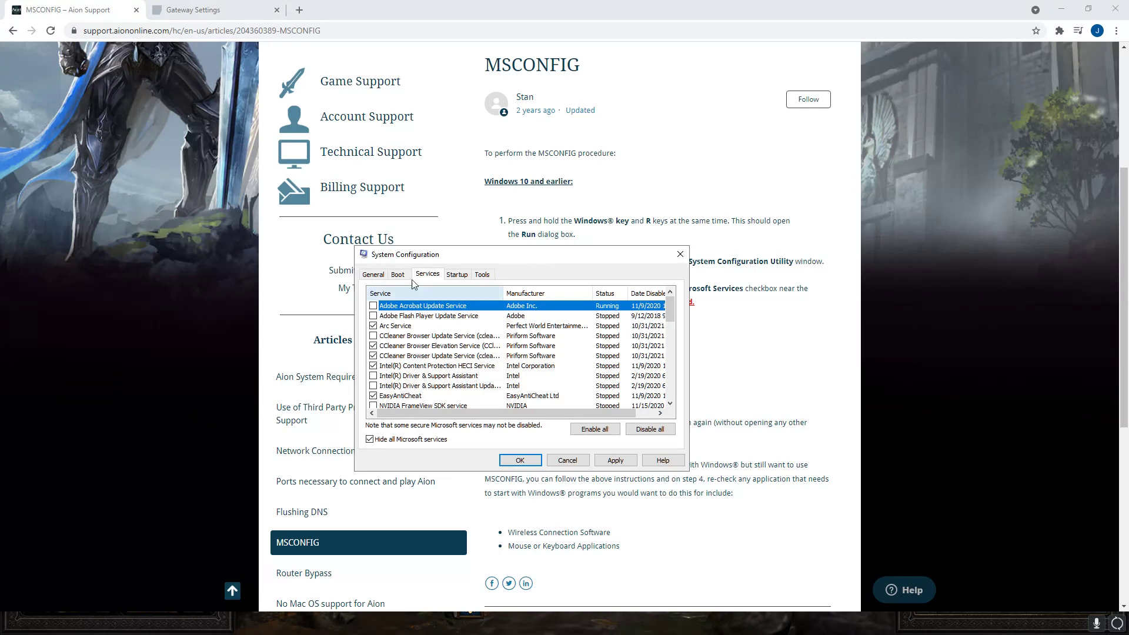
pyautogui.click(373, 325)
pyautogui.click(373, 345)
pyautogui.click(373, 355)
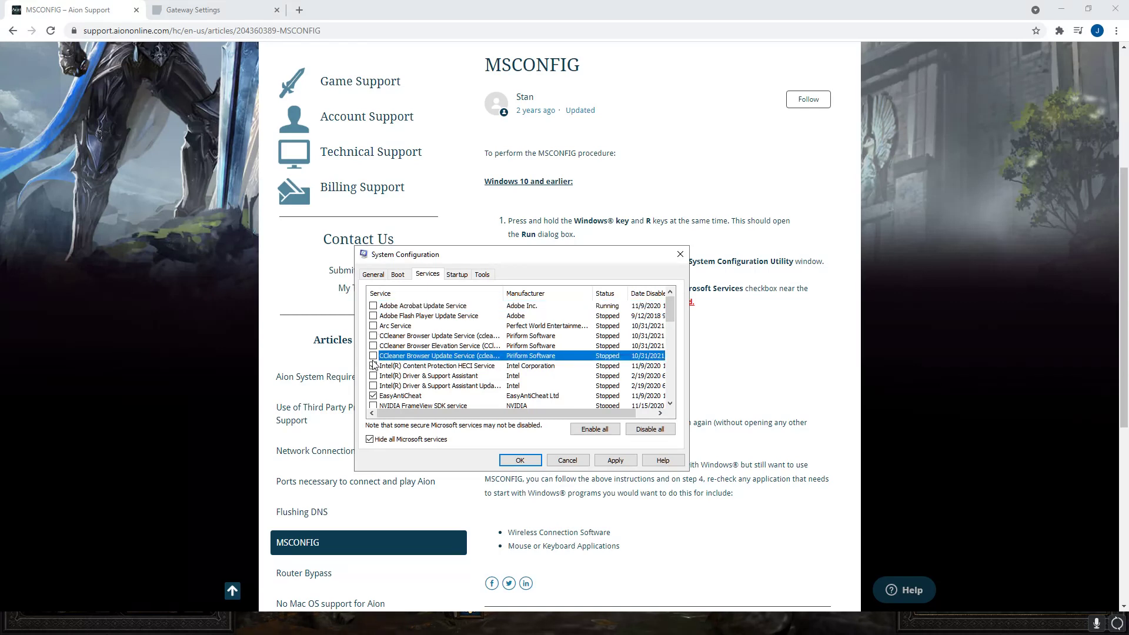
pyautogui.click(373, 365)
pyautogui.click(373, 395)
# - Review the services list, picking out Arc Service and Logi Facecam Service
pyautogui.scroll(-2, 393, 341)
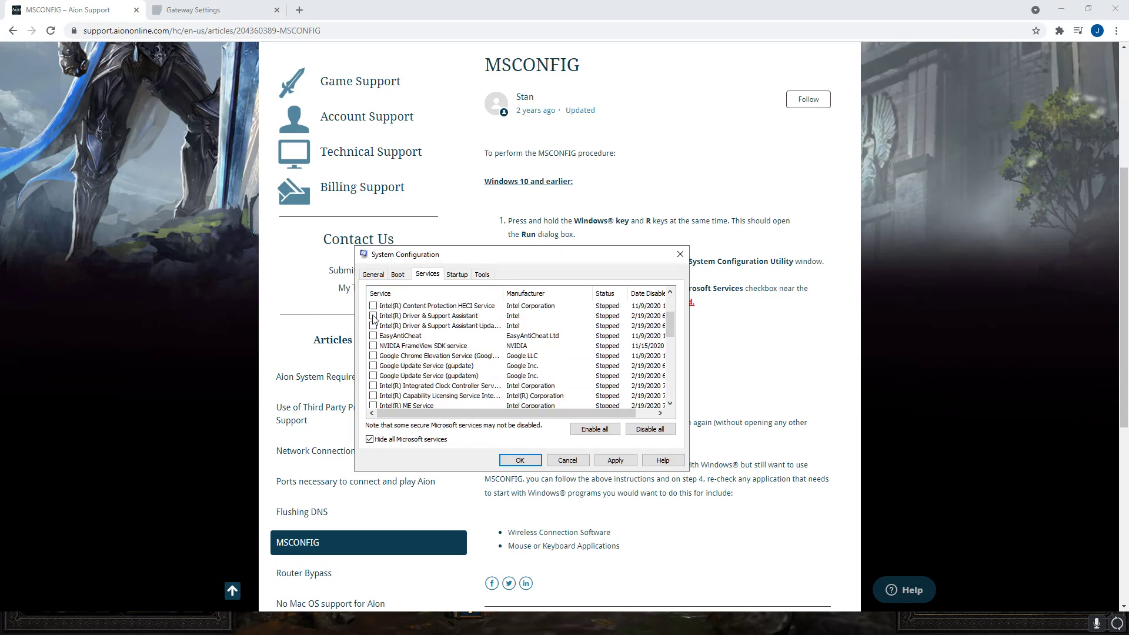
pyautogui.scroll(2, 612, 376)
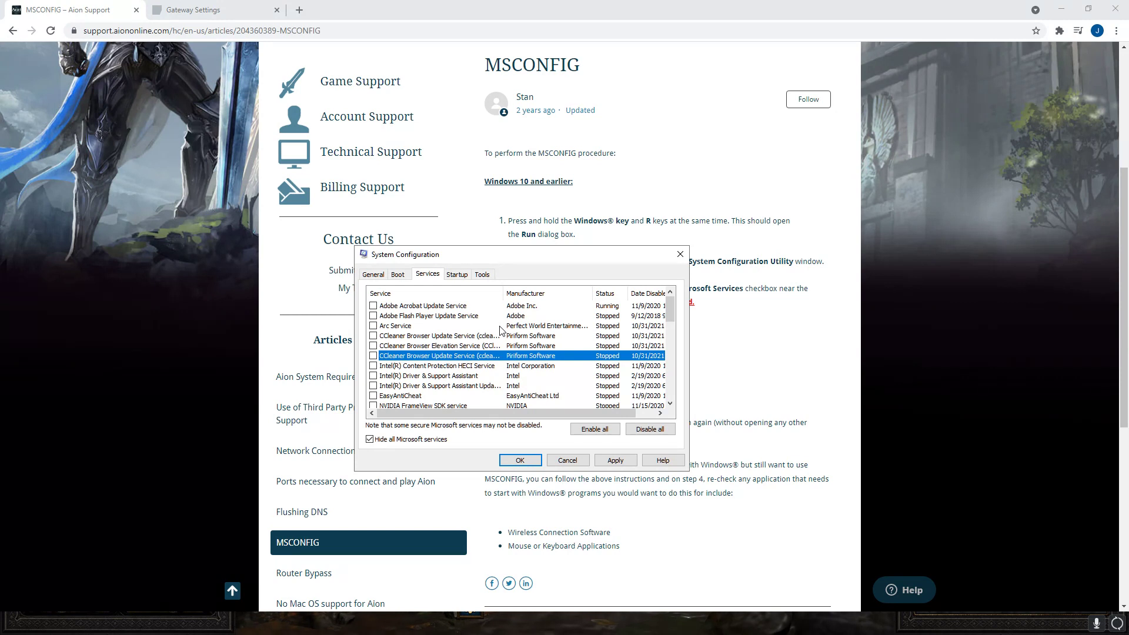
pyautogui.scroll(-3, 500, 329)
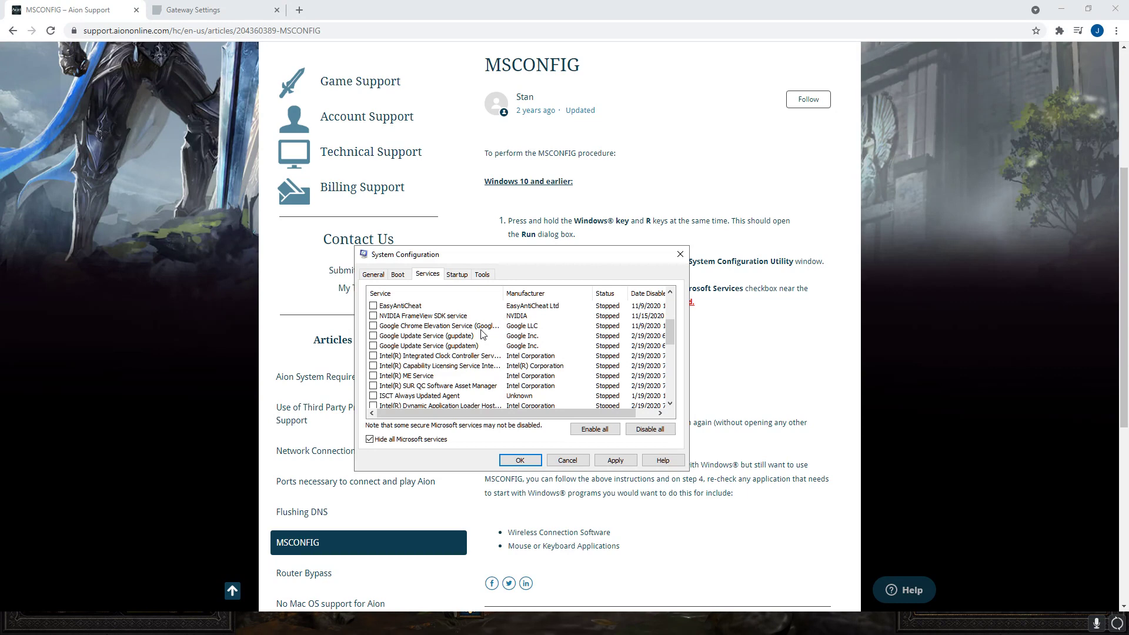
pyautogui.scroll(-3, 433, 341)
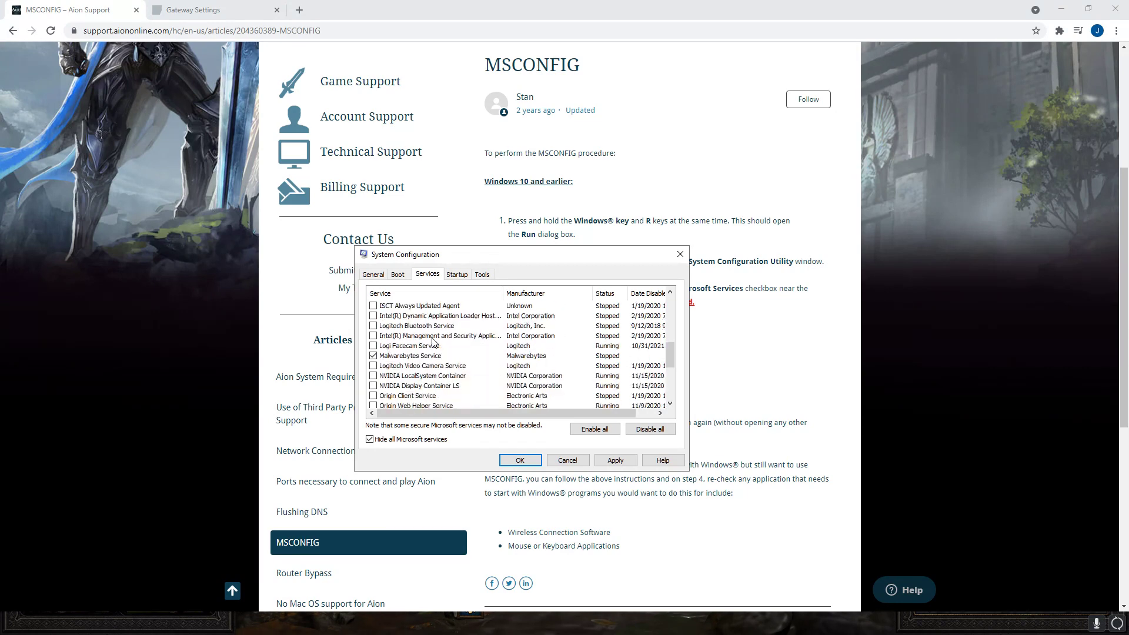
pyautogui.scroll(-4, 433, 341)
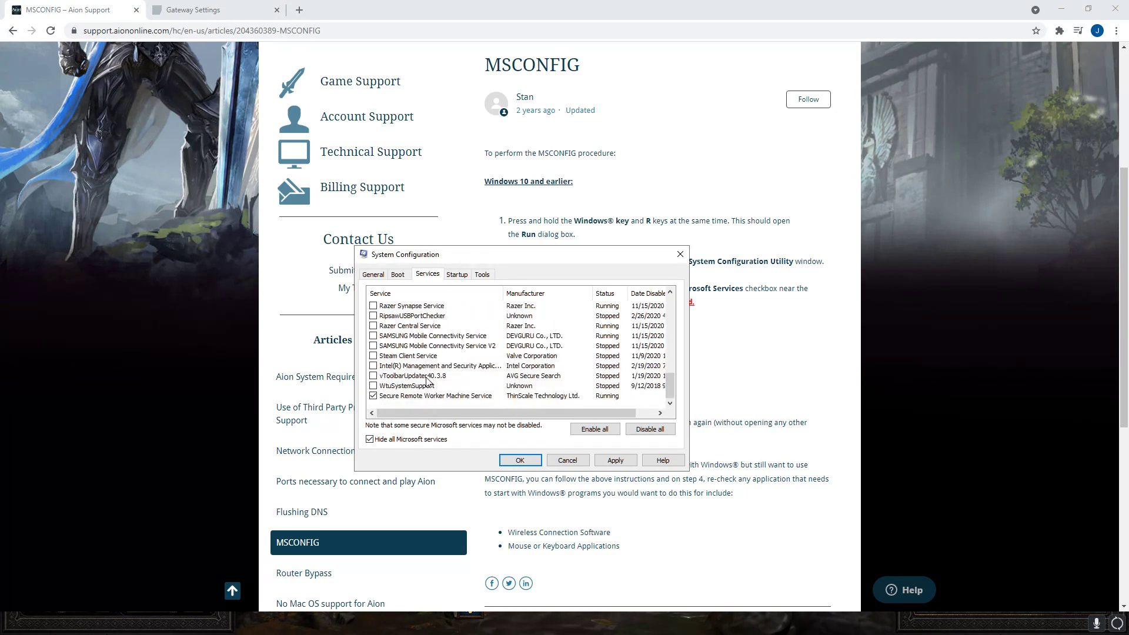
pyautogui.scroll(4, 427, 379)
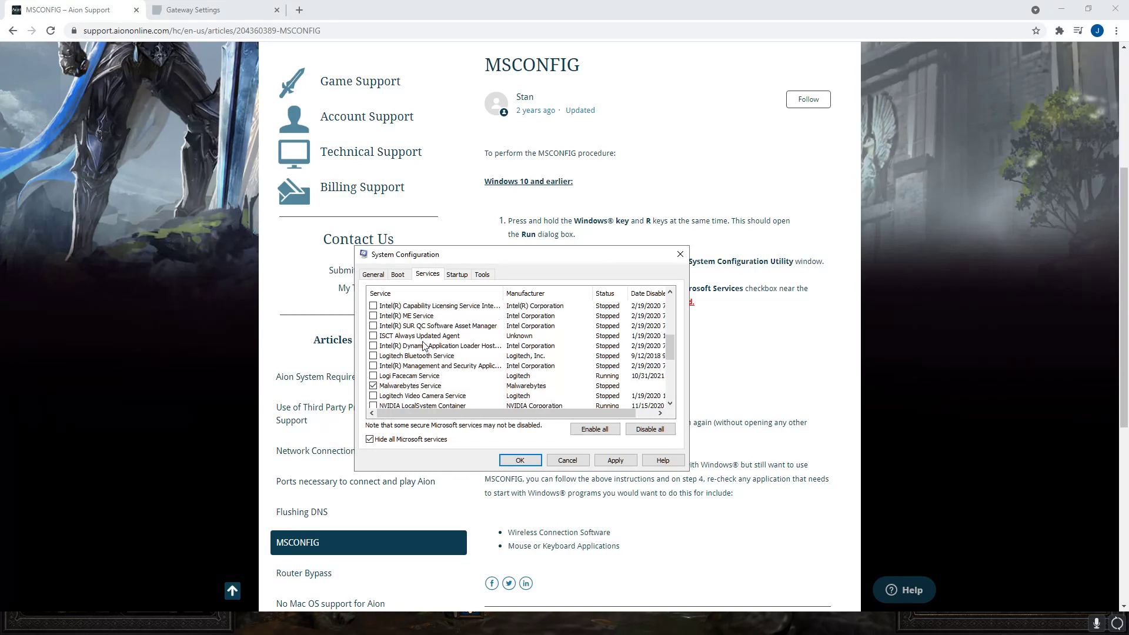
pyautogui.scroll(5, 423, 345)
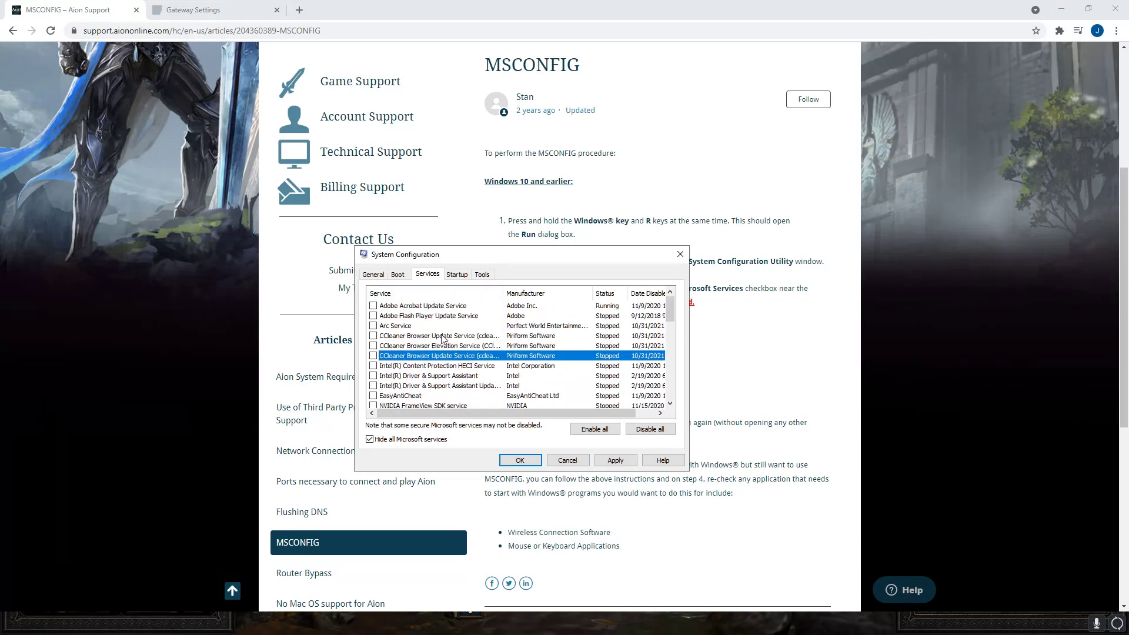
pyautogui.click(417, 326)
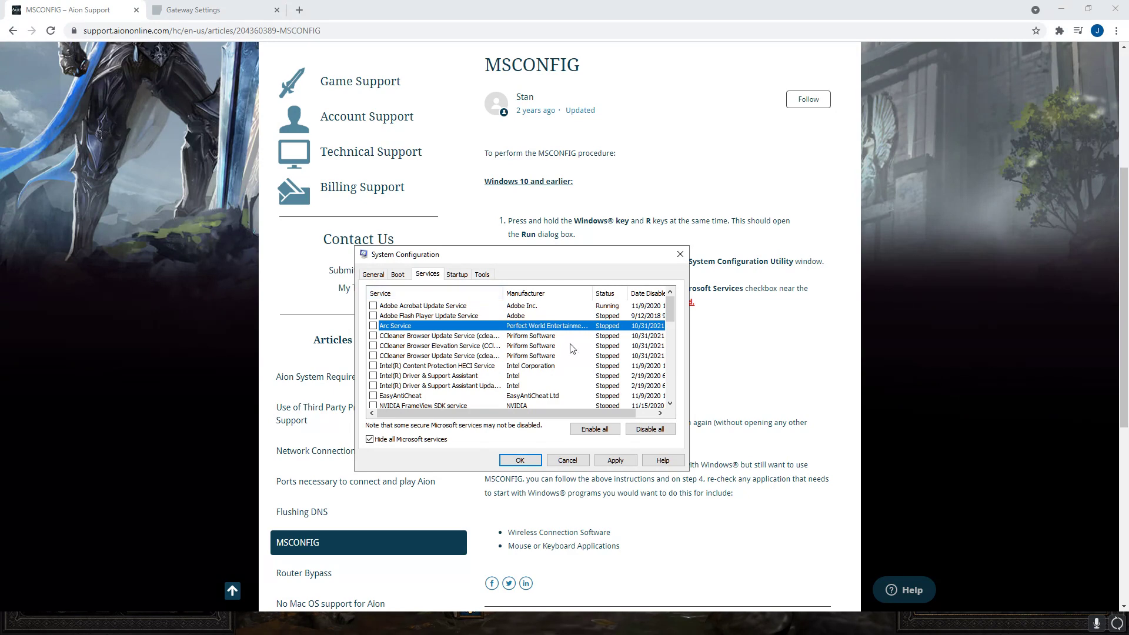
pyautogui.scroll(-5, 496, 353)
pyautogui.scroll(-2, 503, 347)
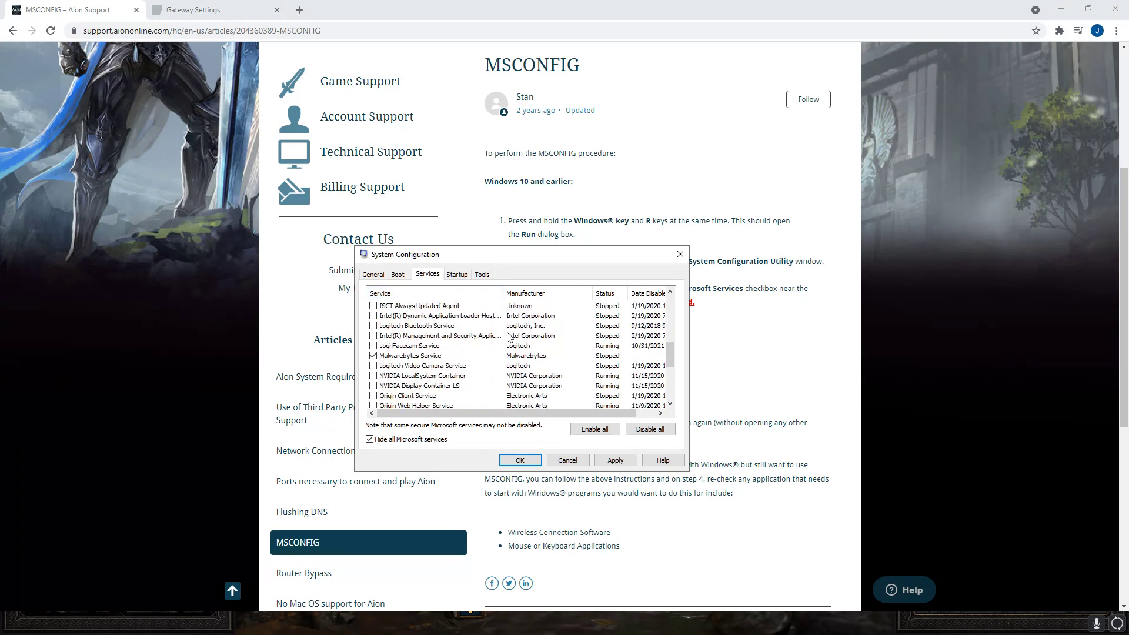
pyautogui.scroll(-1, 512, 385)
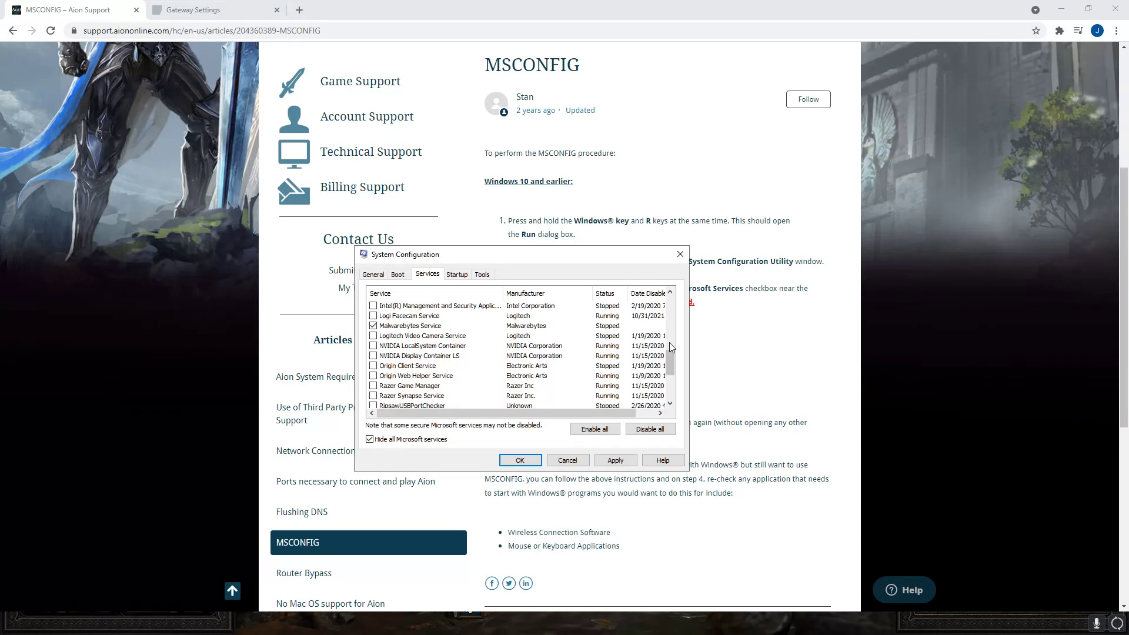
pyautogui.click(393, 317)
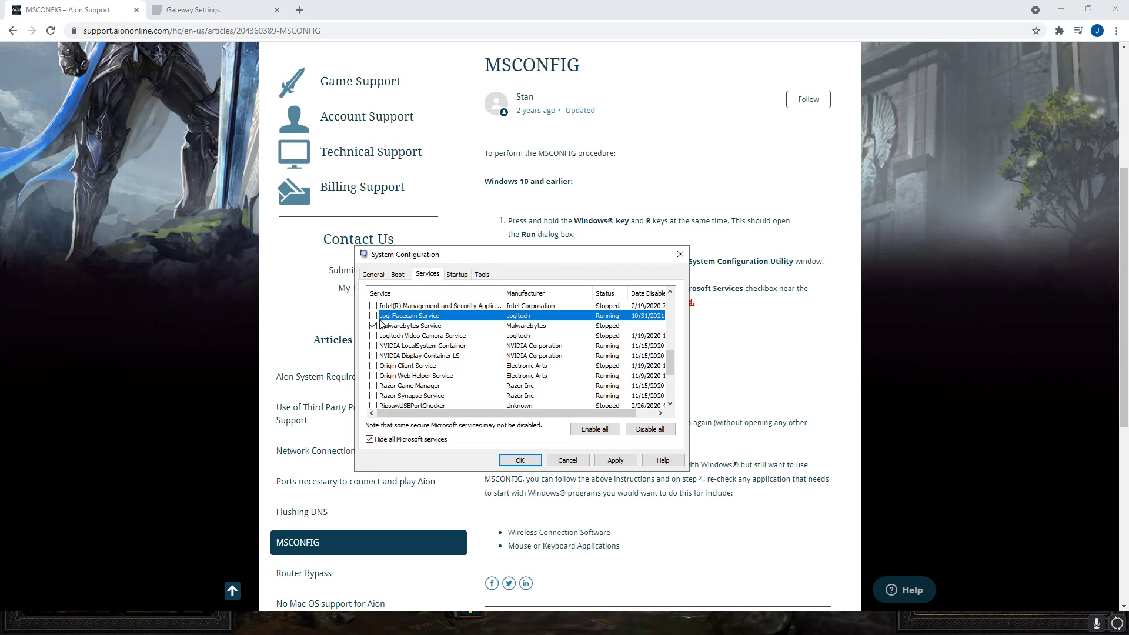
pyautogui.scroll(-1, 464, 322)
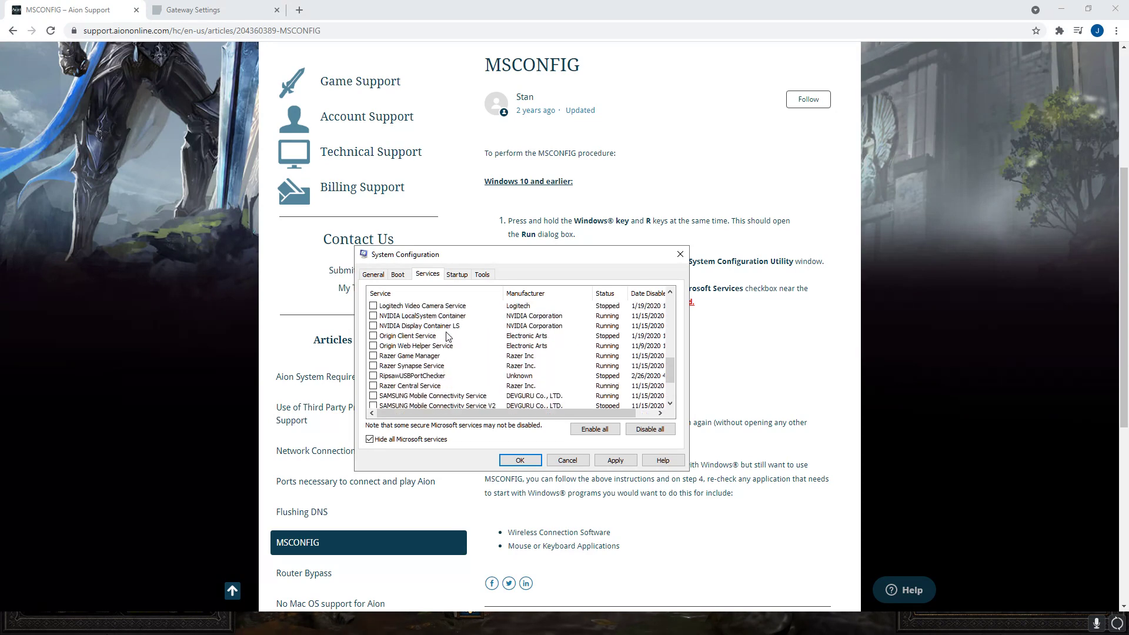
pyautogui.scroll(1, 447, 336)
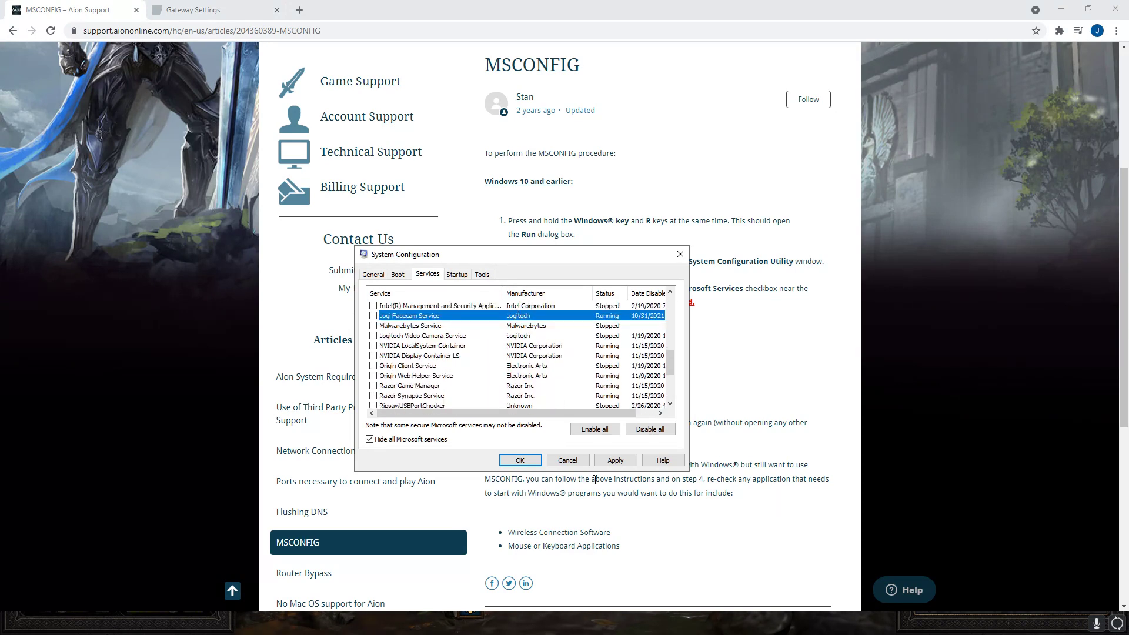
# - Apply the service settings with all third-party services unchecked
pyautogui.click(613, 461)
pyautogui.scroll(-1, 411, 350)
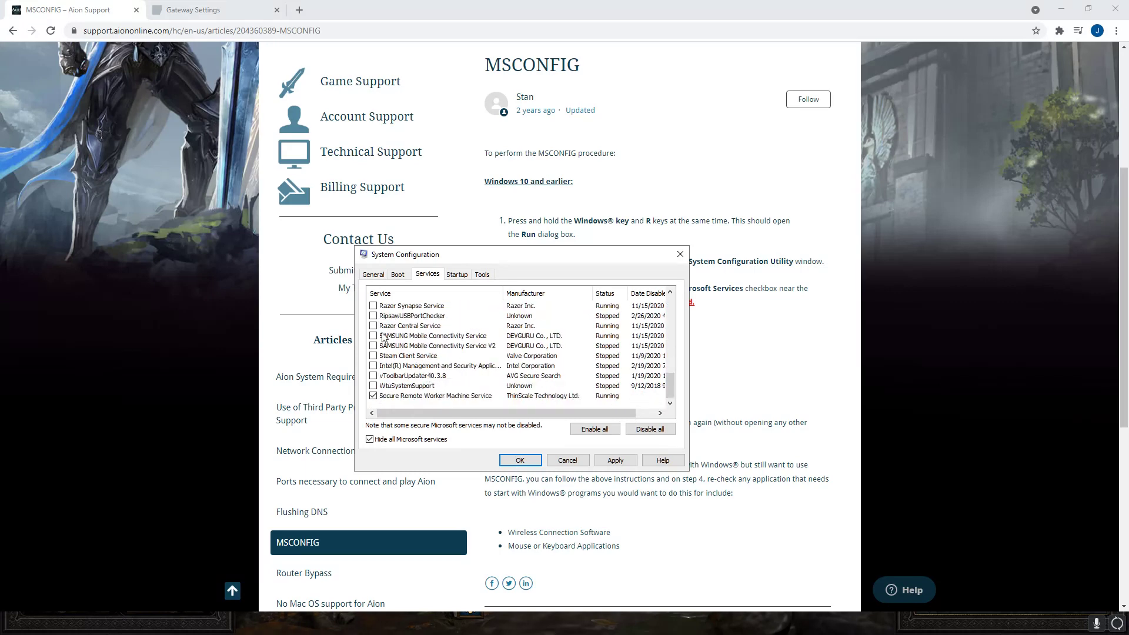
pyautogui.scroll(10, 372, 376)
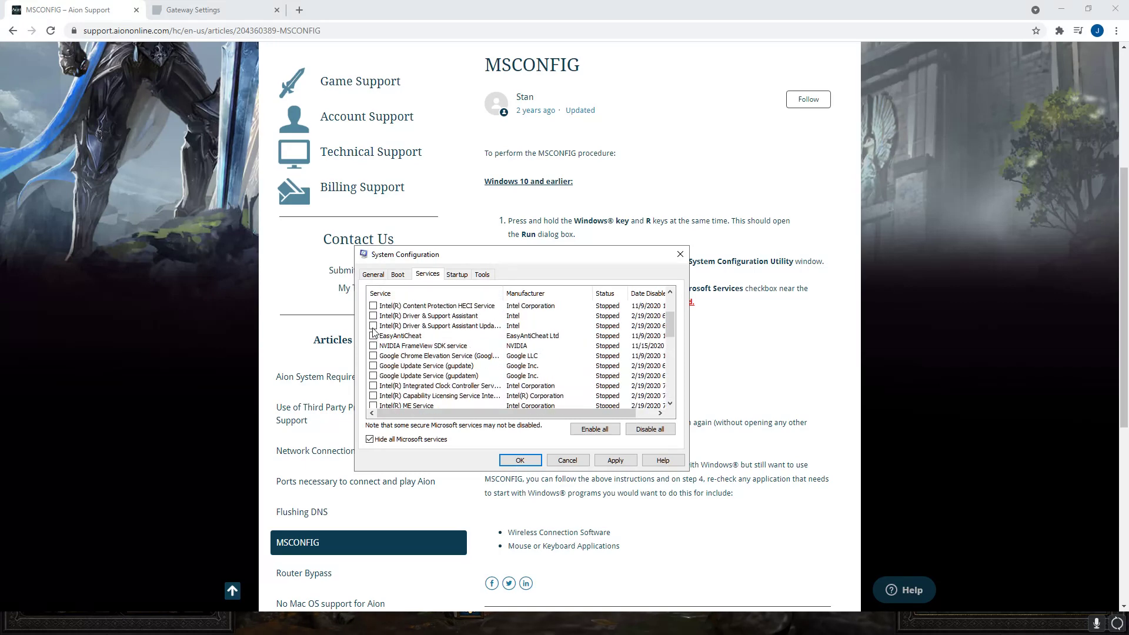
pyautogui.click(622, 461)
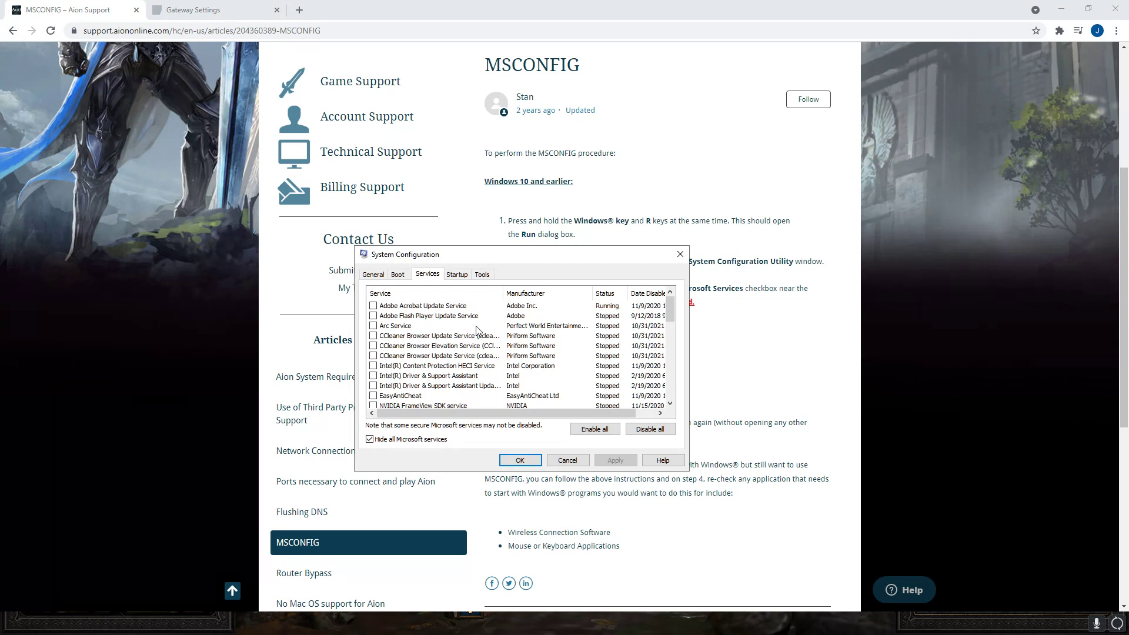
# - Open Task Manager's startup apps from System Configuration's Startup tab and move it aside
pyautogui.click(456, 274)
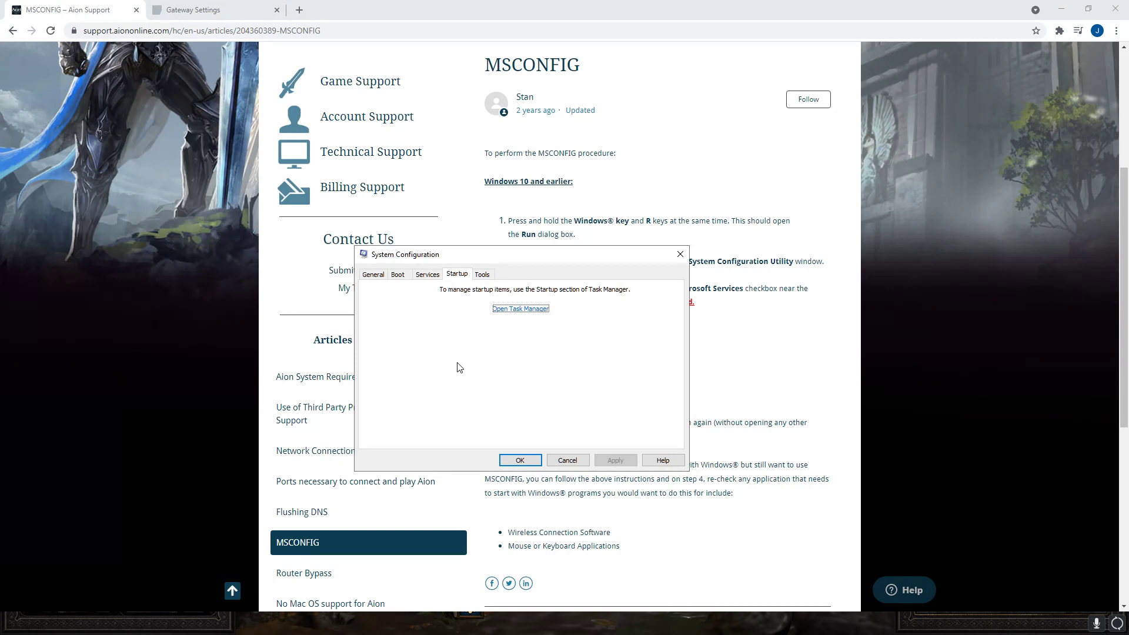
pyautogui.click(514, 307)
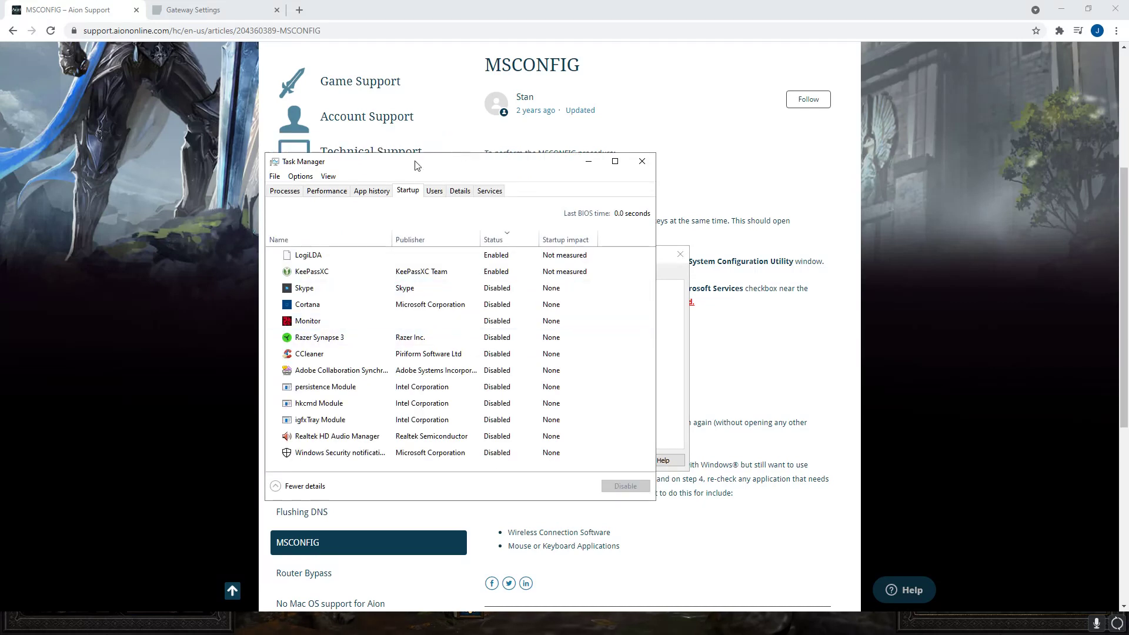
pyautogui.moveTo(415, 164); pyautogui.dragTo(597, 189)
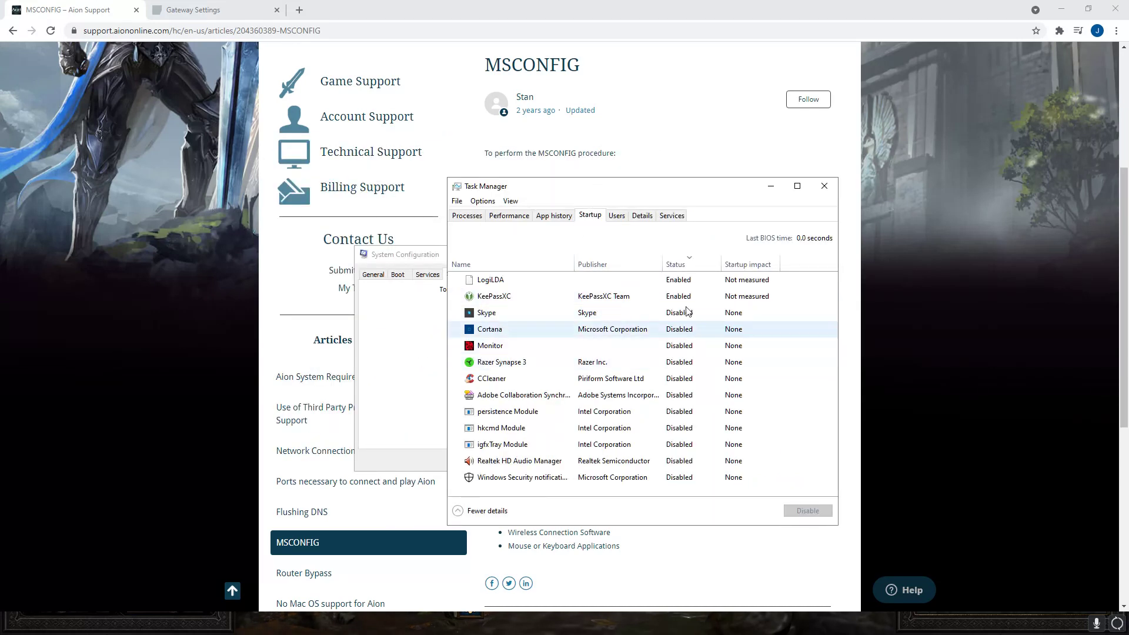
# - Sort startup apps by Status and check the Skype, Cortana and Razer Synapse 3 entries
pyautogui.click(690, 257)
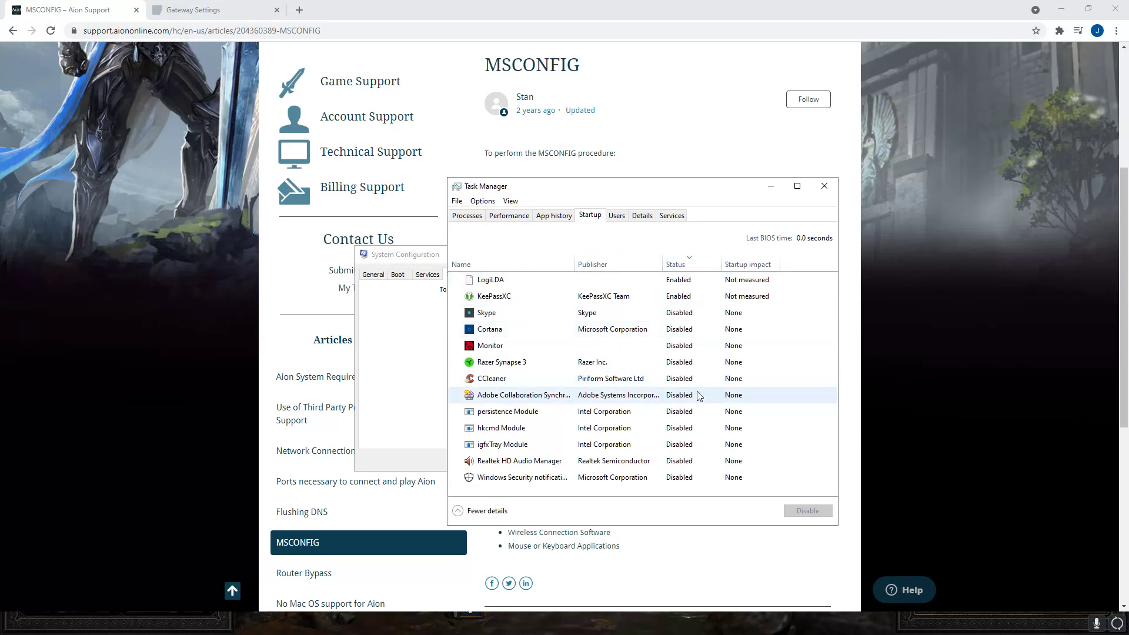
pyautogui.click(690, 268)
pyautogui.click(688, 266)
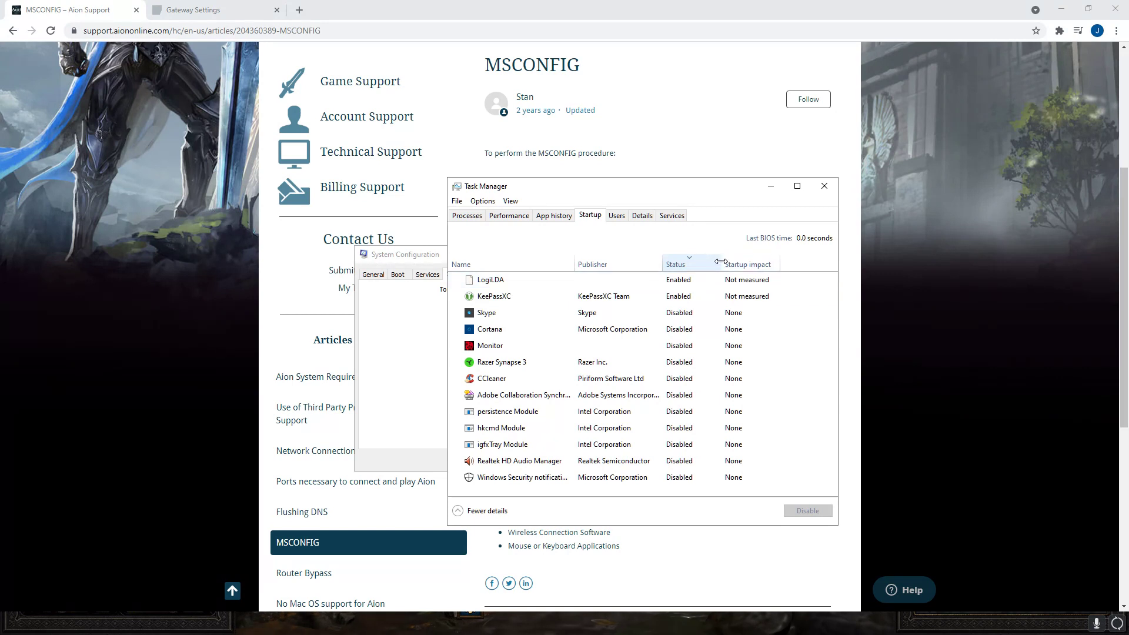
pyautogui.click(510, 313)
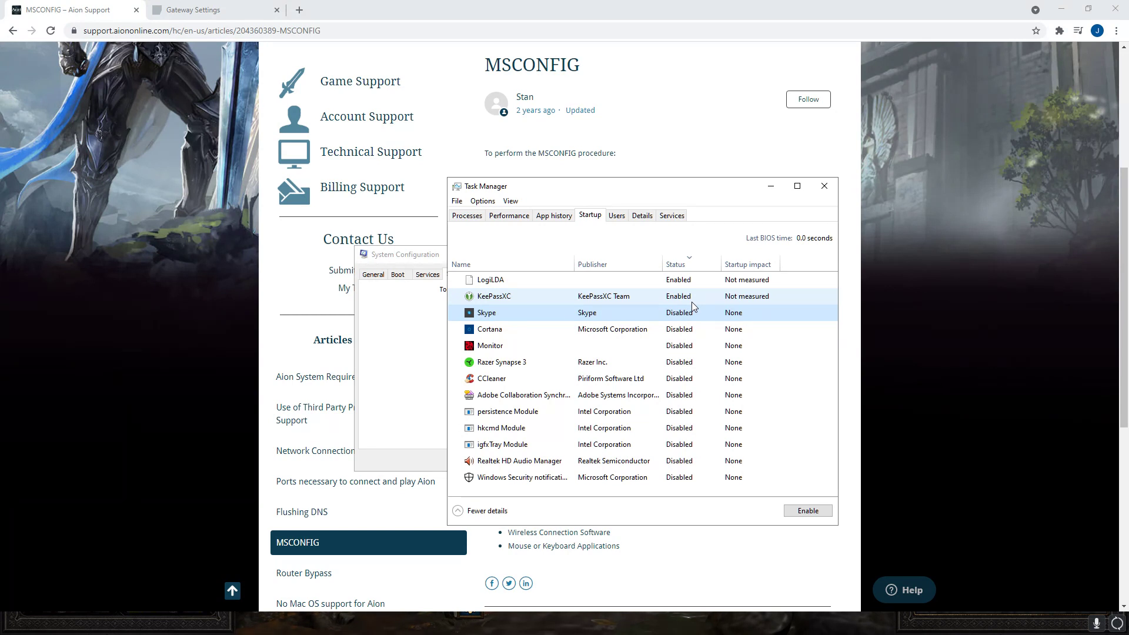
pyautogui.click(608, 327)
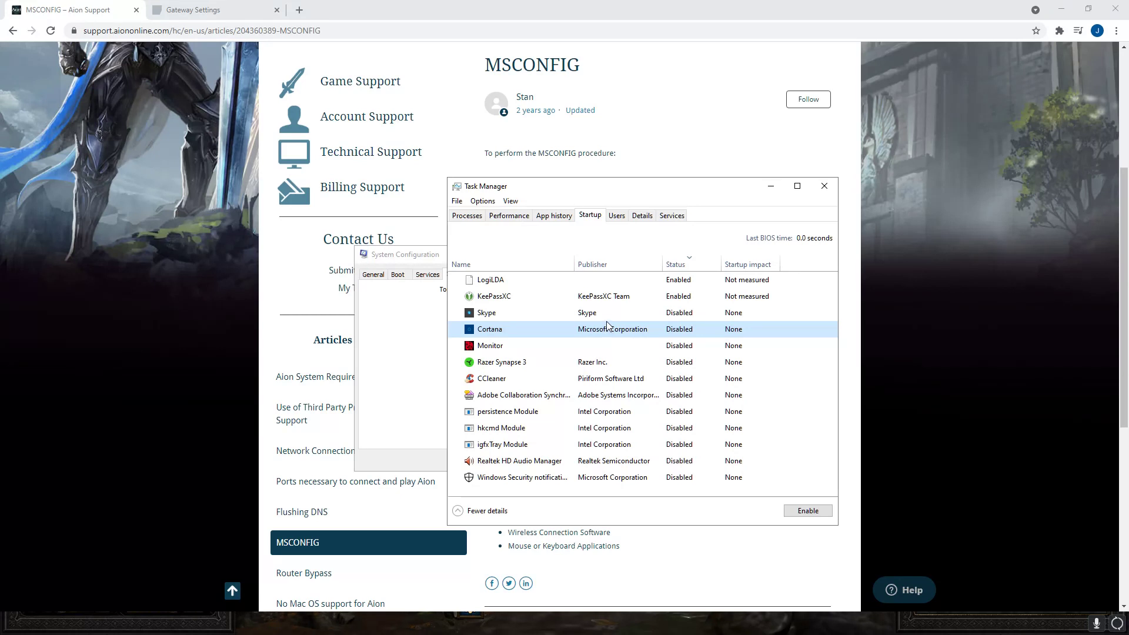
pyautogui.click(526, 363)
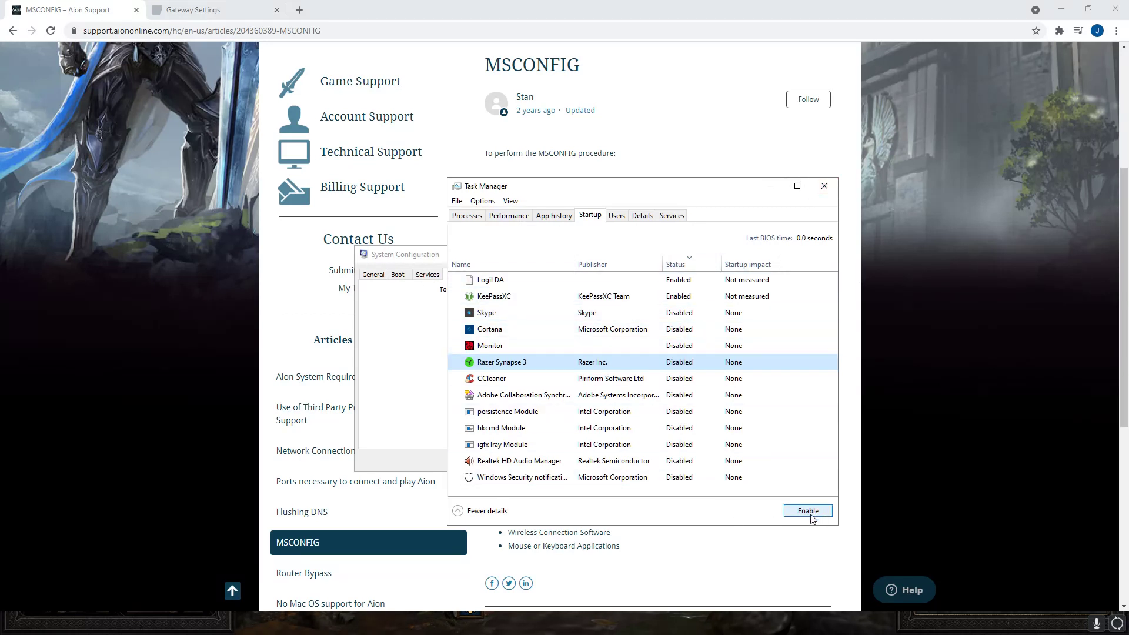
# - Close Task Manager and System Configuration, then bring up the Router Bypass article's four direct-to-modem steps
pyautogui.click(826, 193)
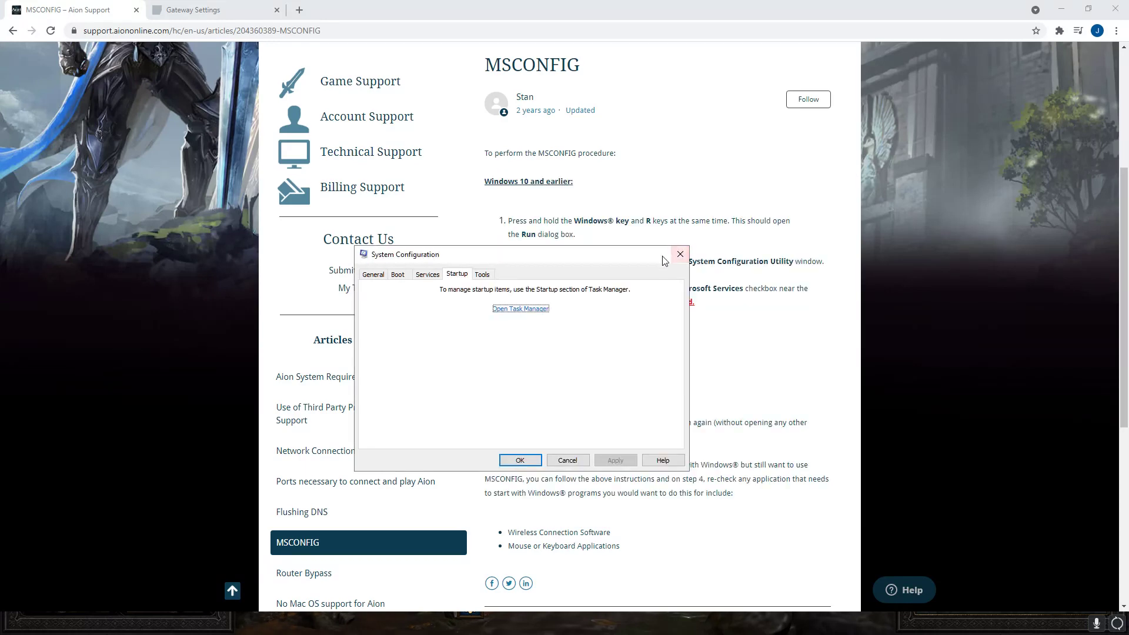
pyautogui.click(681, 254)
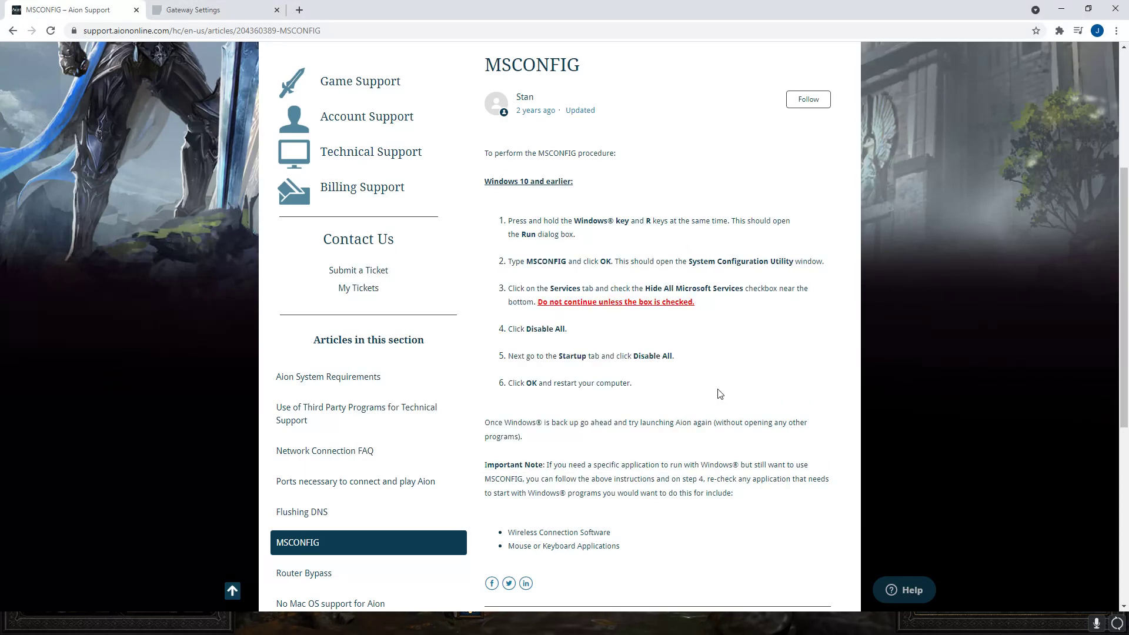
pyautogui.scroll(-3, 705, 371)
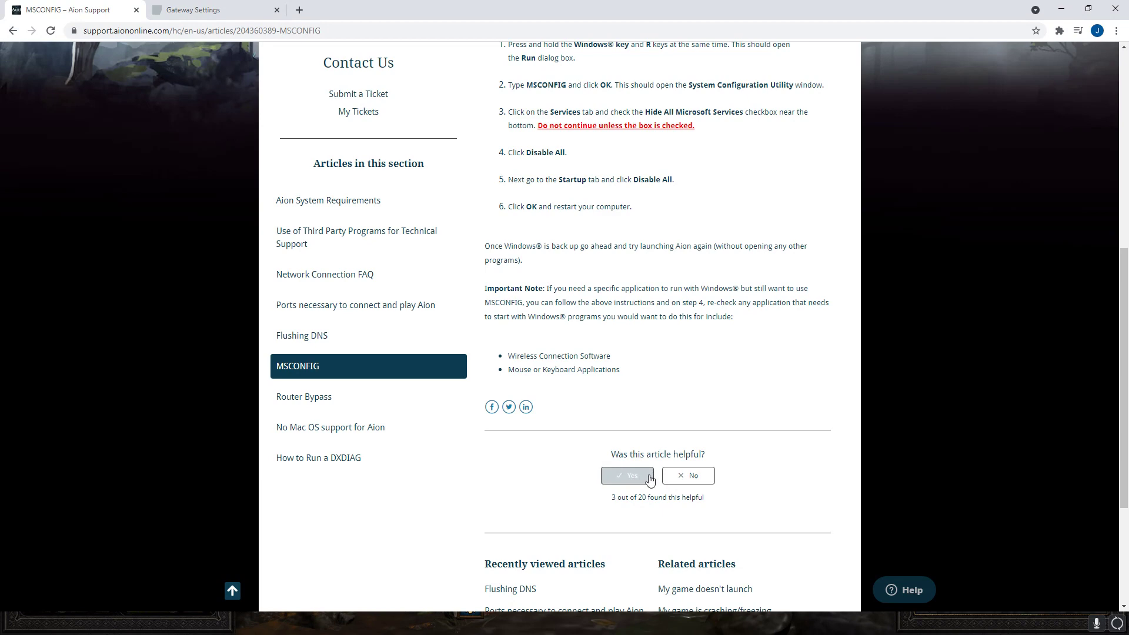
pyautogui.click(356, 395)
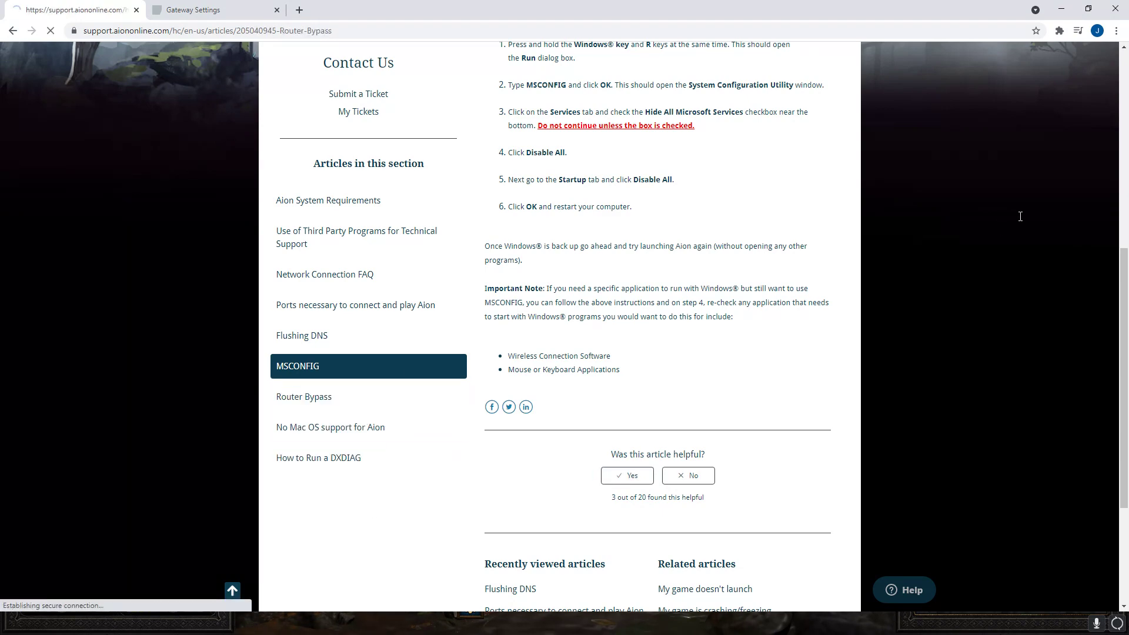
pyautogui.scroll(-3, 729, 364)
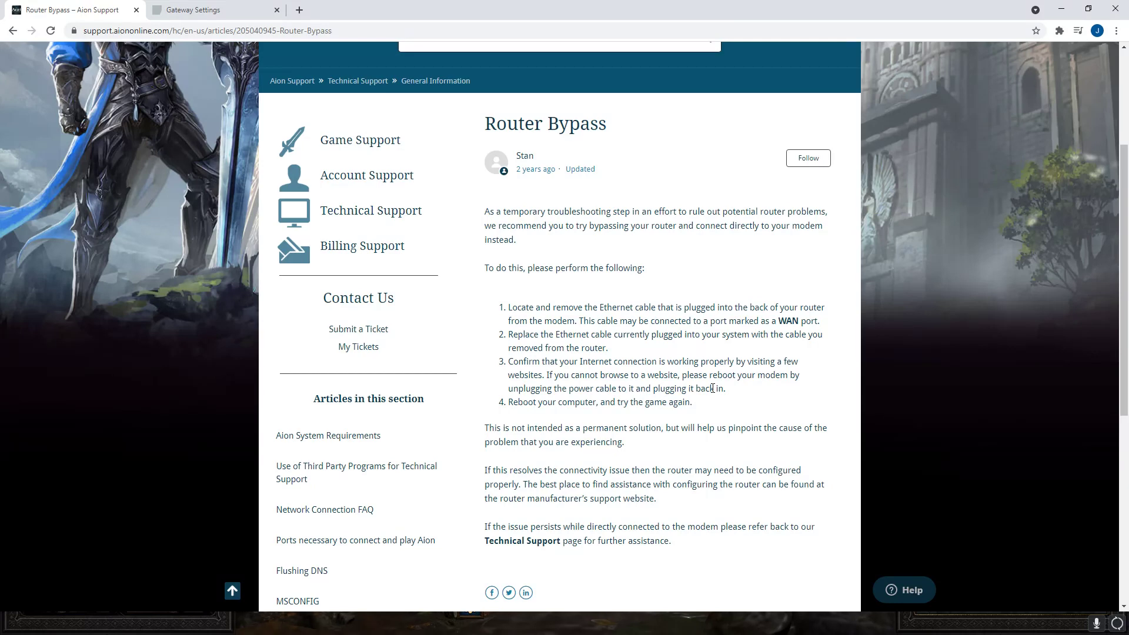
# - Read through the Router Bypass steps, highlighting the word WAN in step 1
pyautogui.scroll(-1, 727, 271)
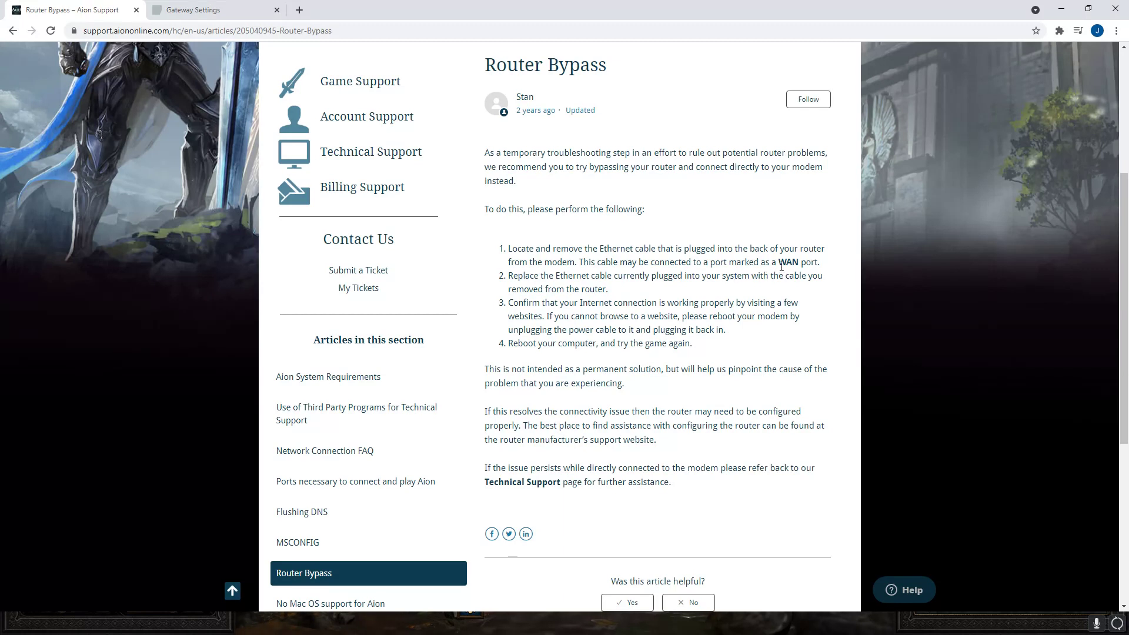
pyautogui.moveTo(779, 262); pyautogui.dragTo(802, 261)
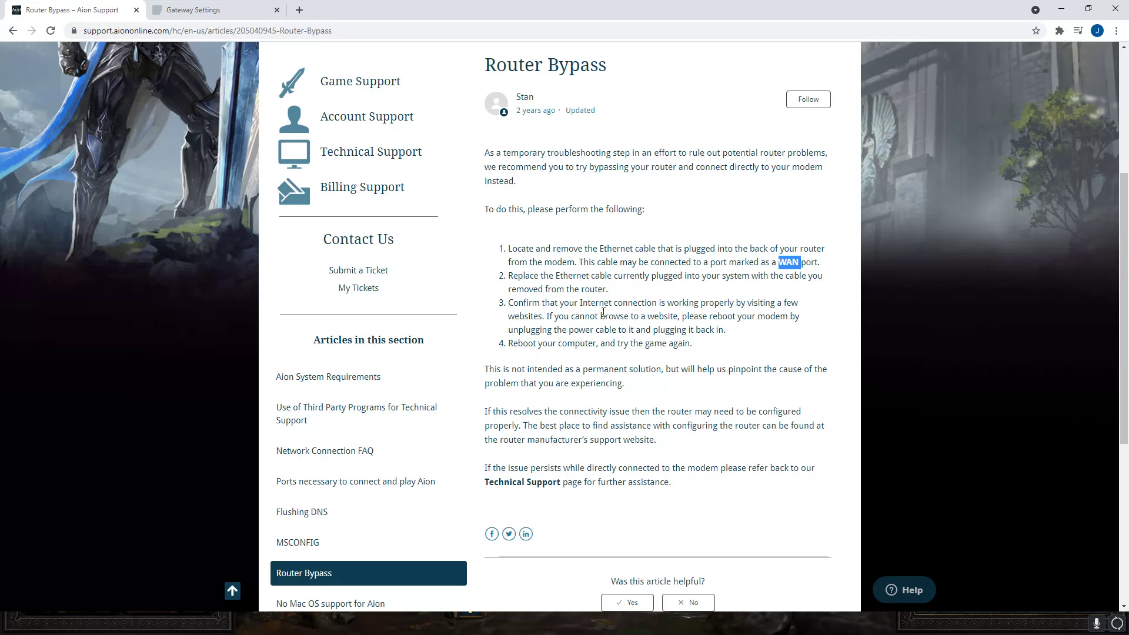
pyautogui.scroll(-1, 603, 311)
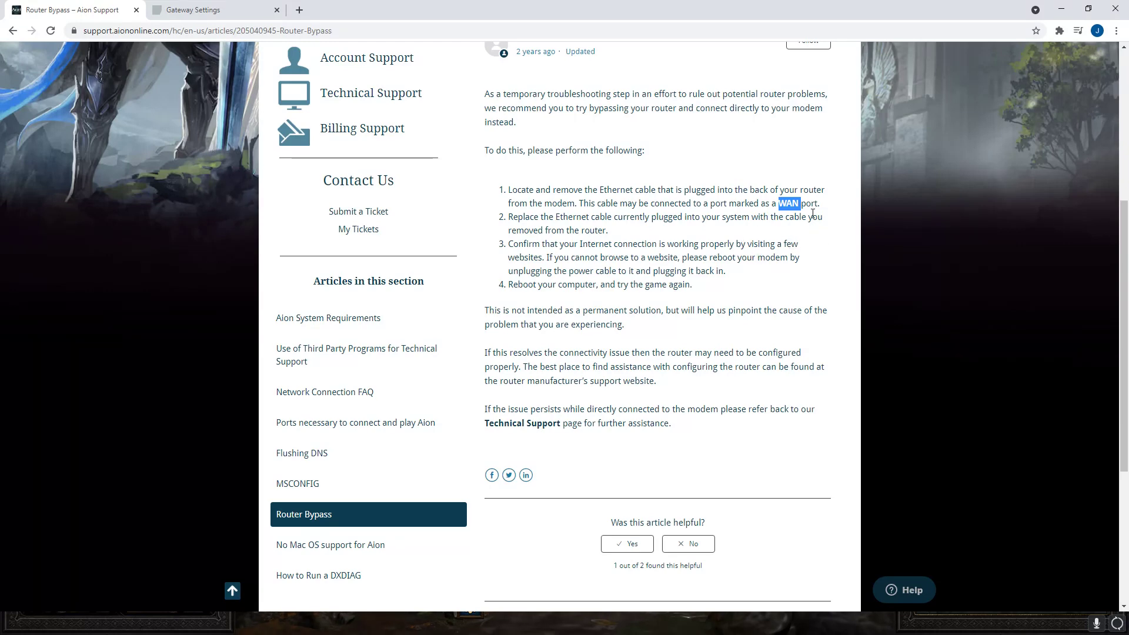
pyautogui.scroll(-4, 763, 200)
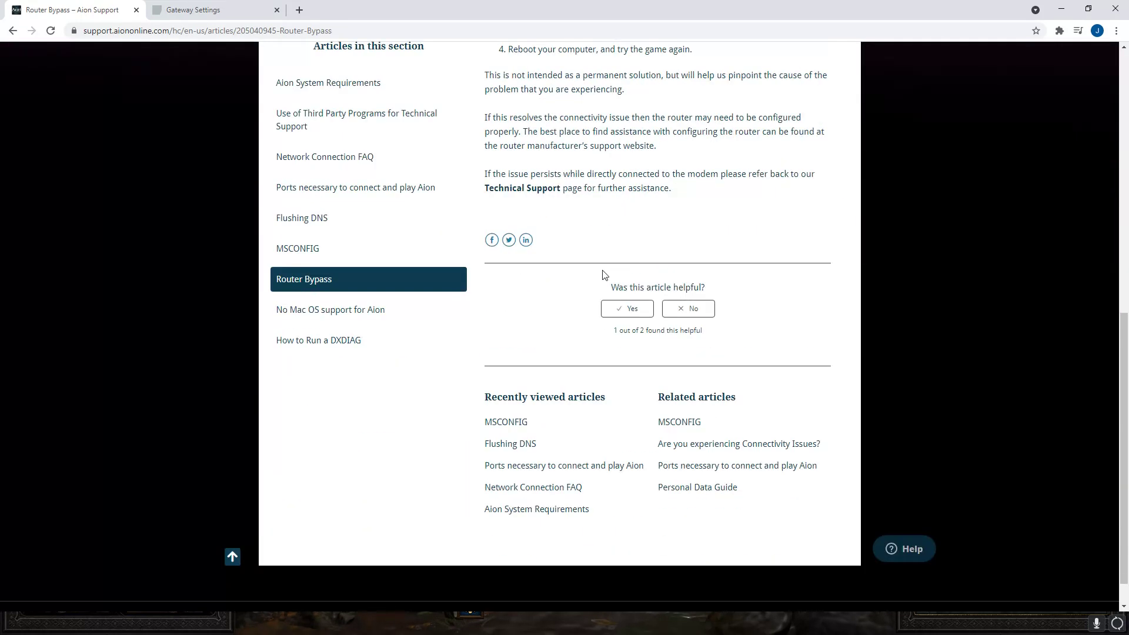
# - Review the How to Run a DXDIAG steps, through saving all information to the desktop
pyautogui.click(340, 341)
pyautogui.scroll(-3, 831, 322)
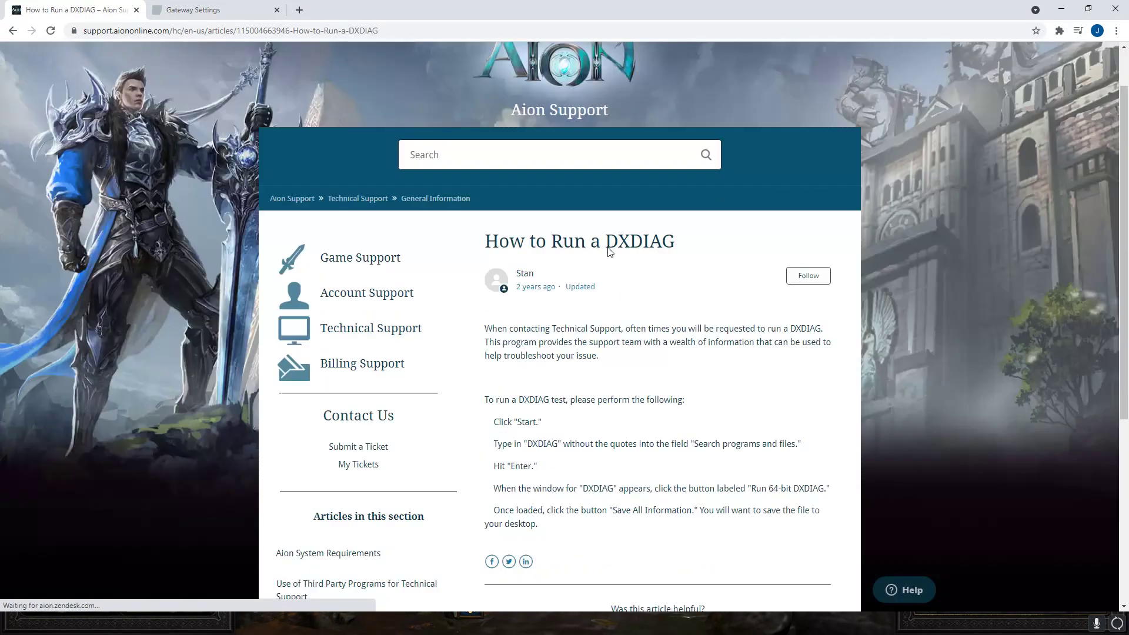
pyautogui.scroll(1, 865, 332)
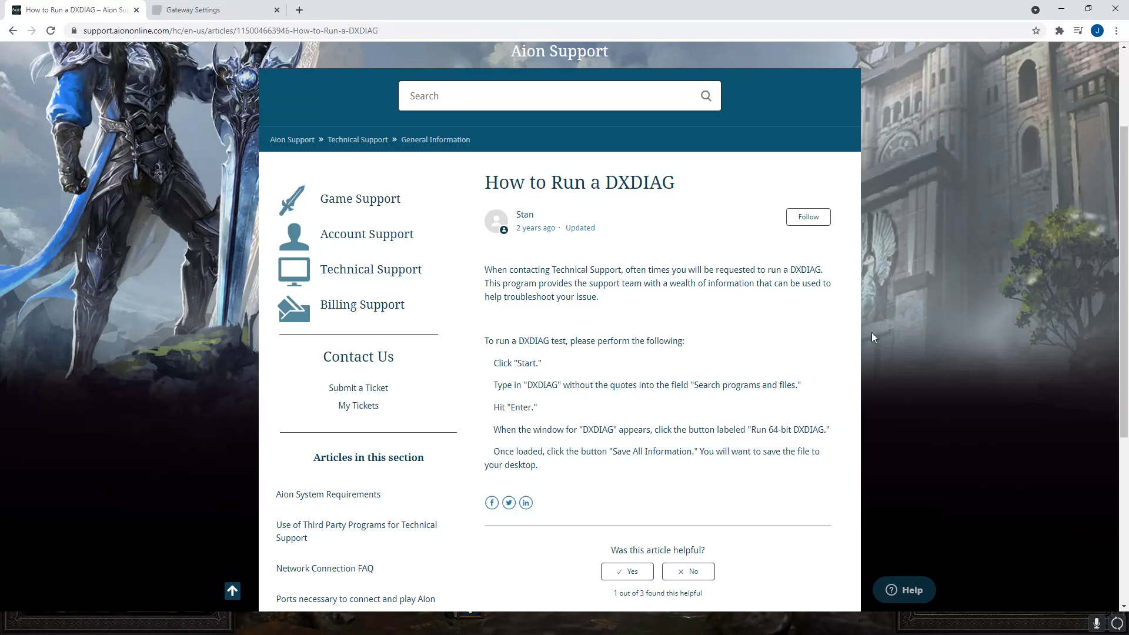
pyautogui.scroll(-5, 845, 282)
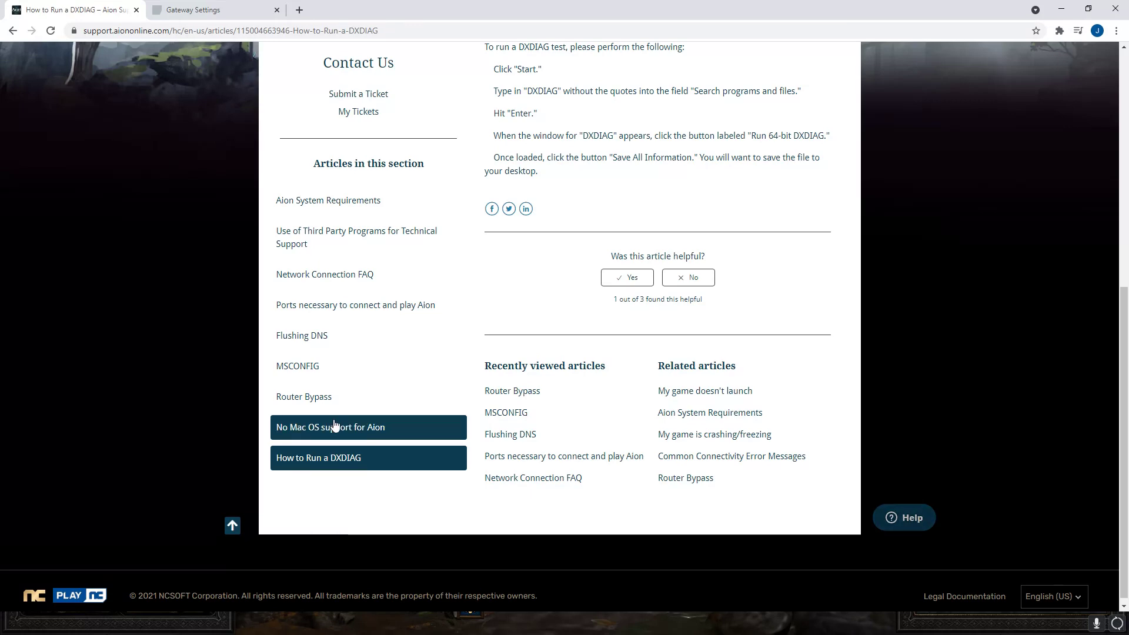
pyautogui.scroll(4, 933, 260)
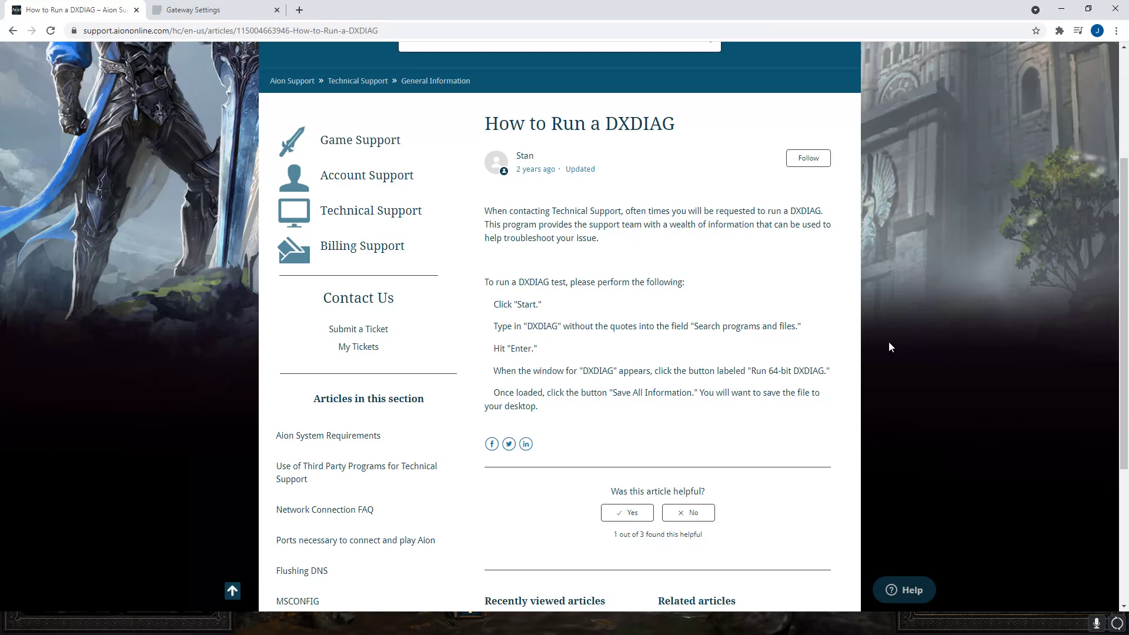
pyautogui.scroll(-4, 474, 335)
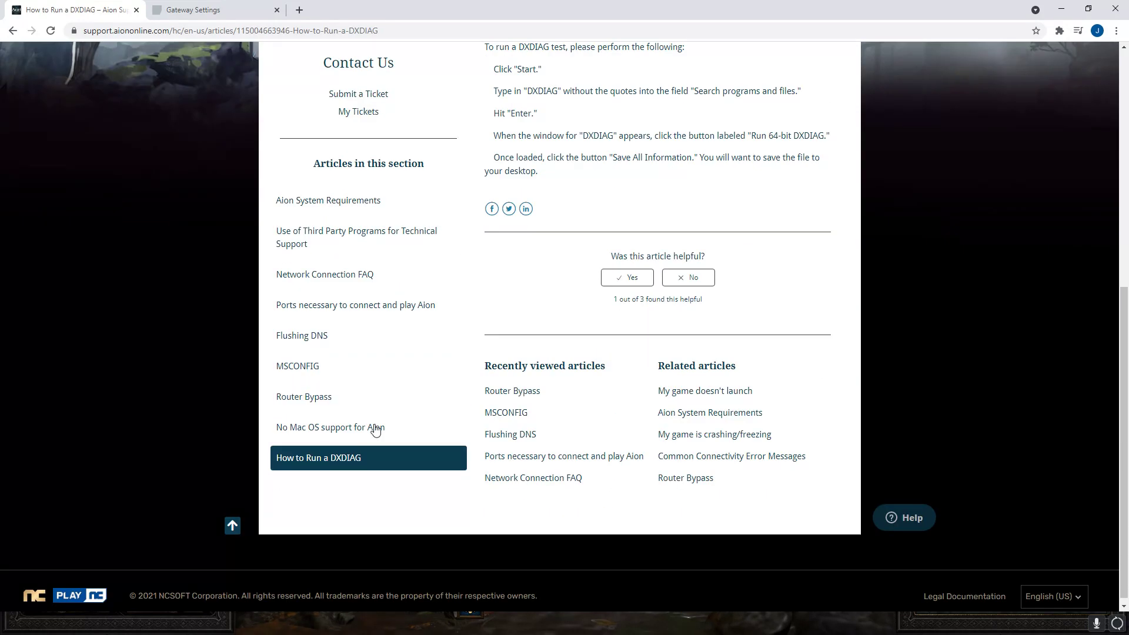
pyautogui.scroll(3, 569, 310)
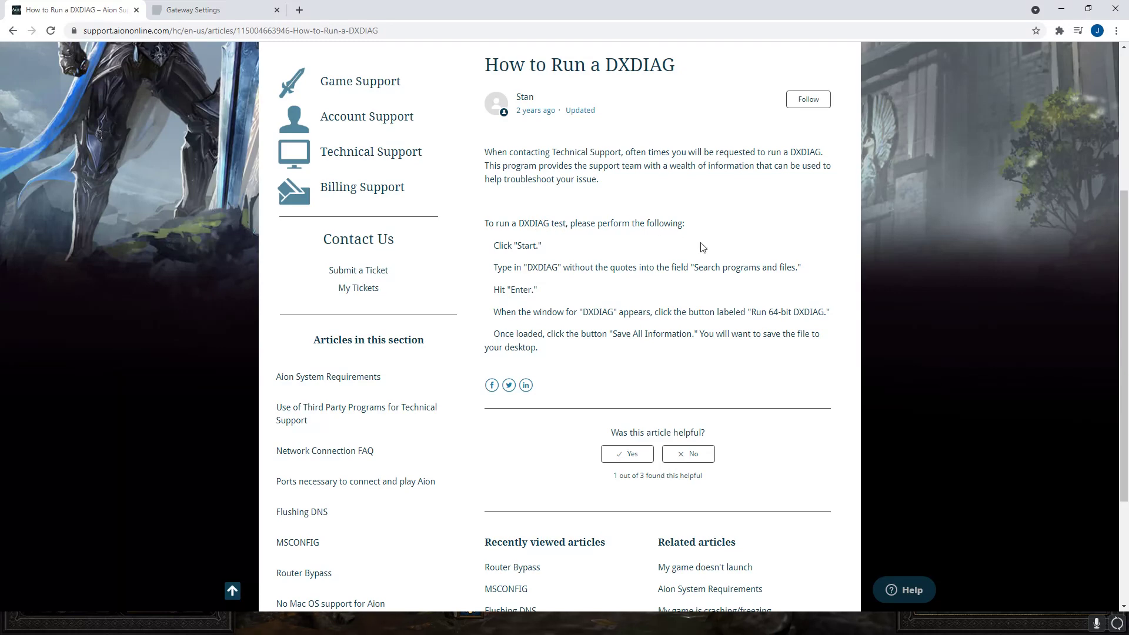
pyautogui.scroll(-1, 679, 263)
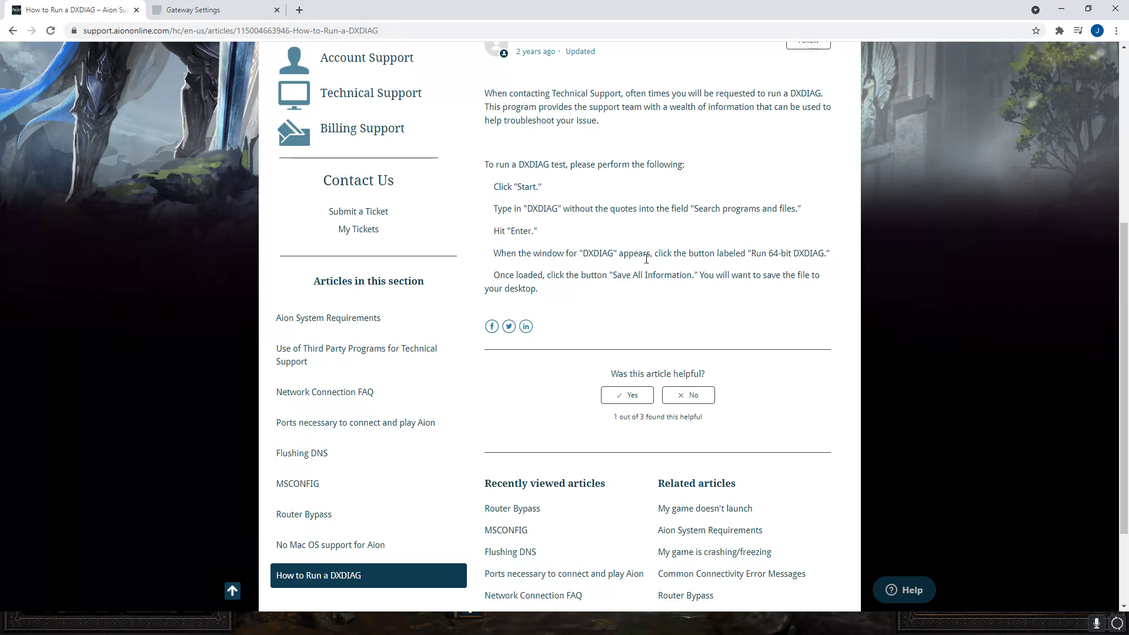
pyautogui.scroll(2, 634, 255)
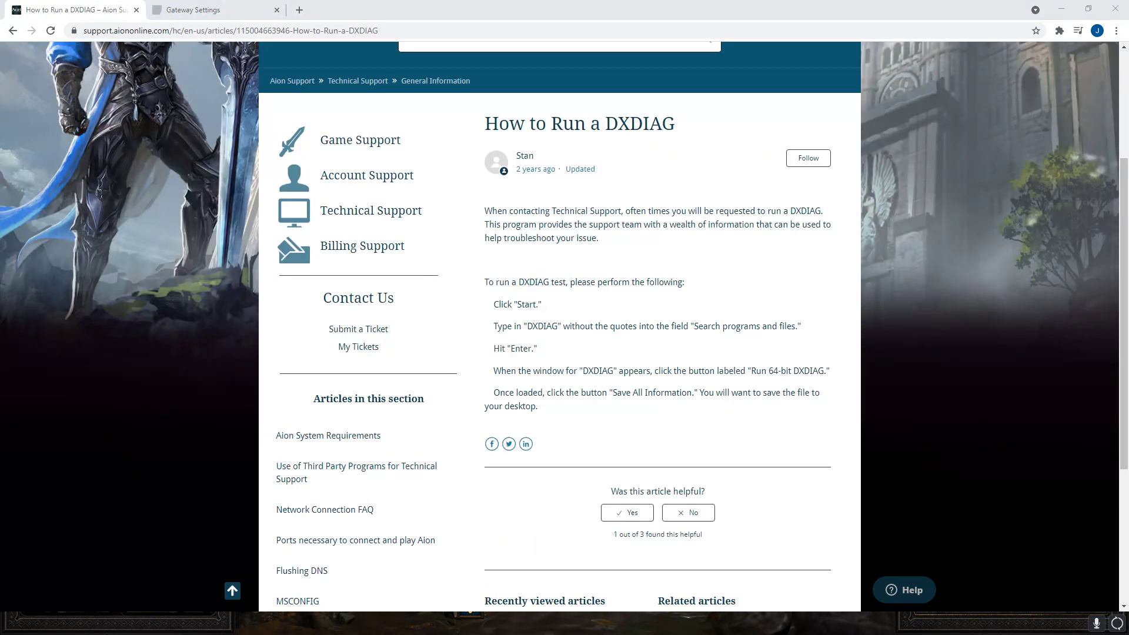
pyautogui.scroll(-3, 579, 421)
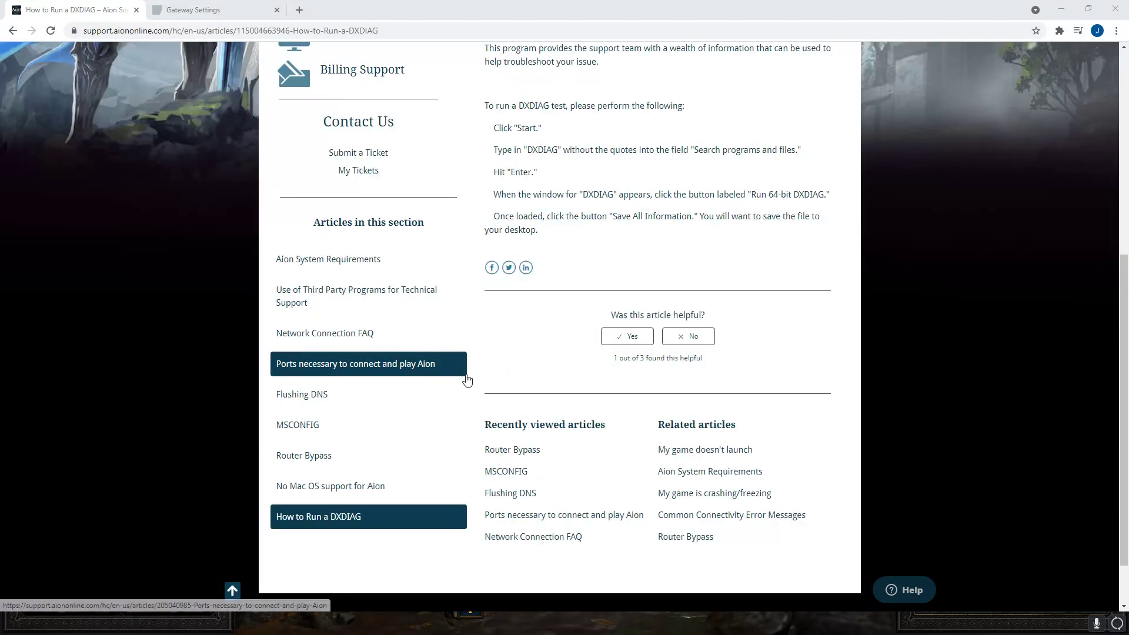
pyautogui.scroll(4, 512, 435)
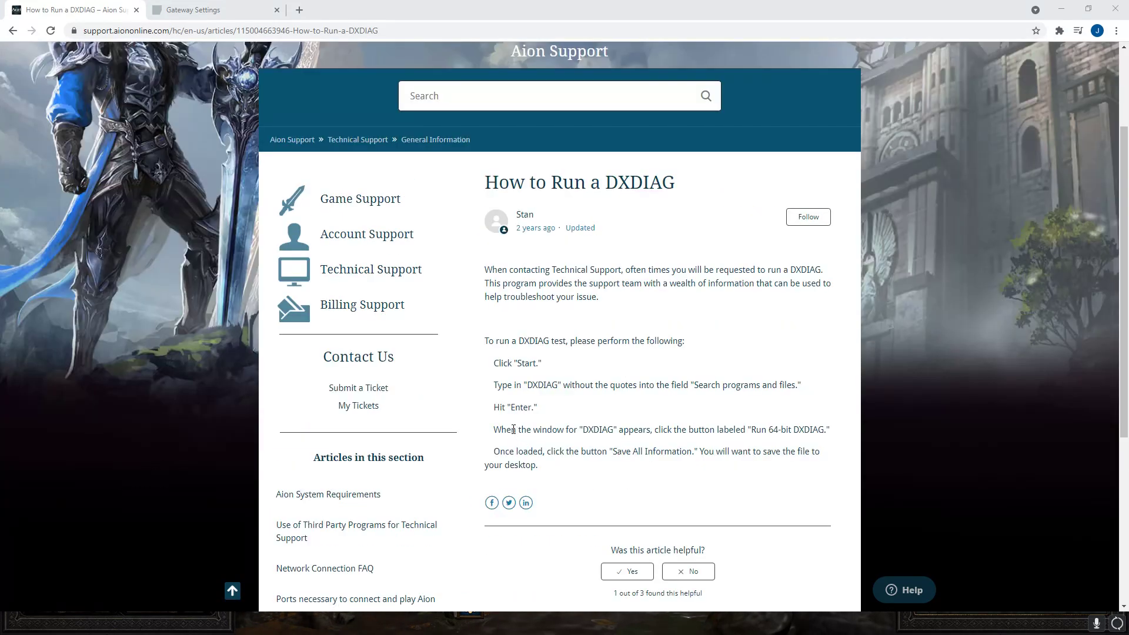
pyautogui.scroll(-1, 477, 421)
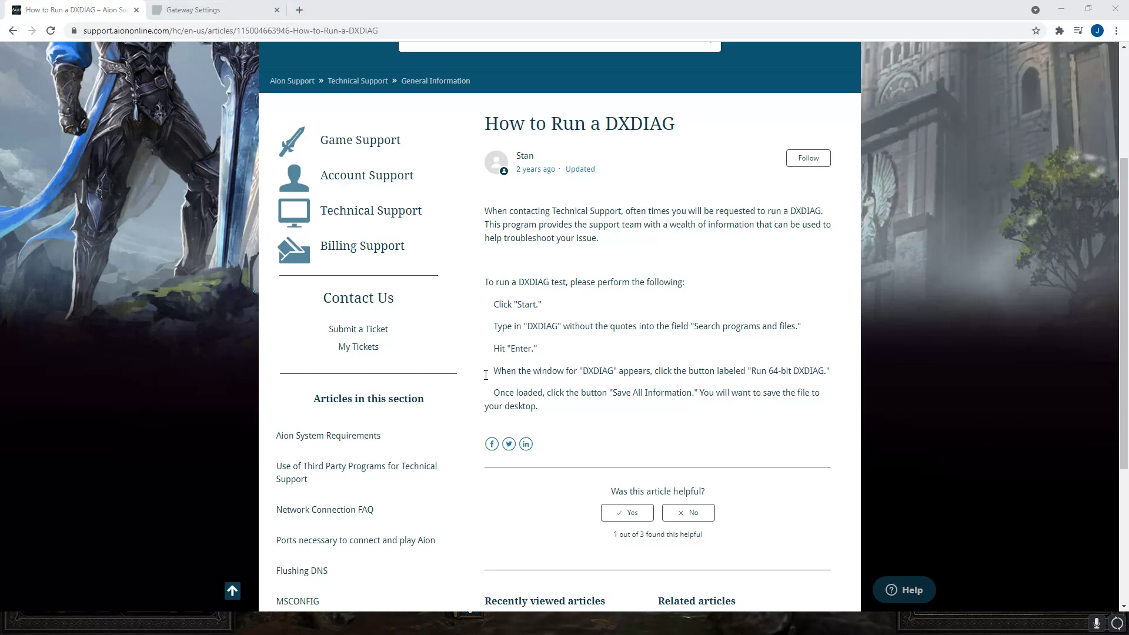